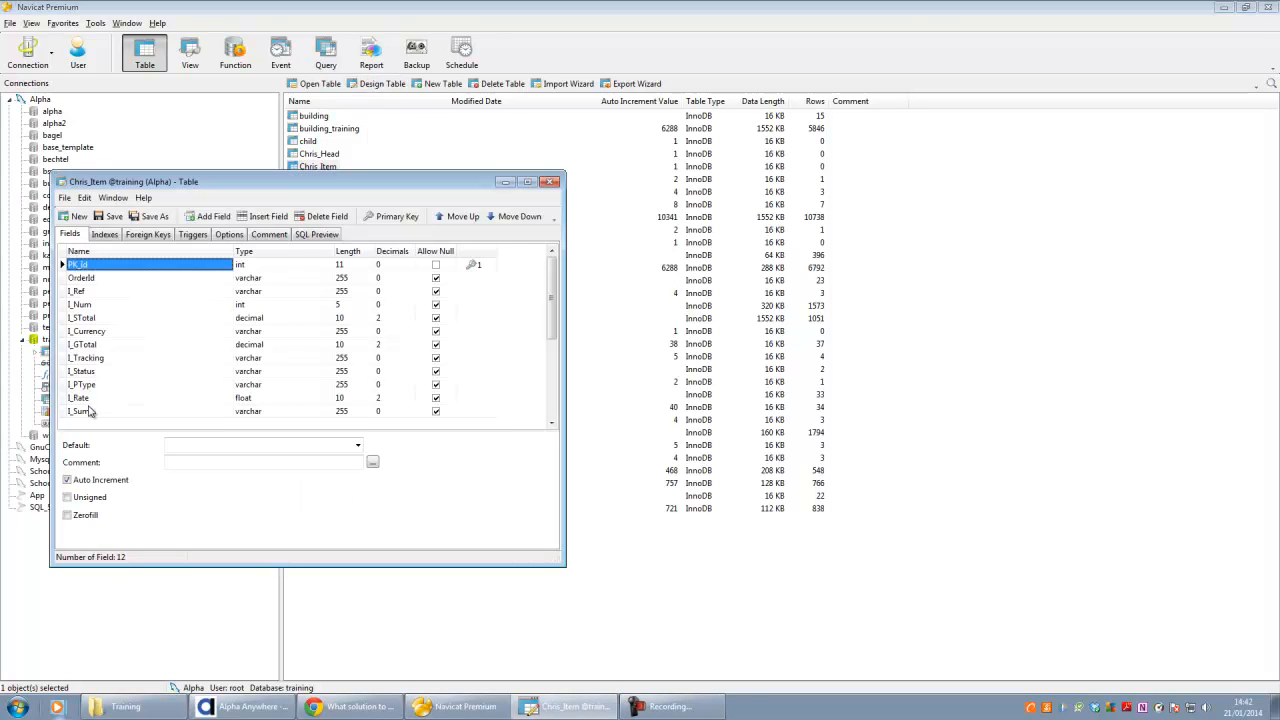
Close the Chris_Item table design and, in FlowHeater Designer, review the Excel read adapter's source file and field list for Chris_Head
left_click(552, 183)
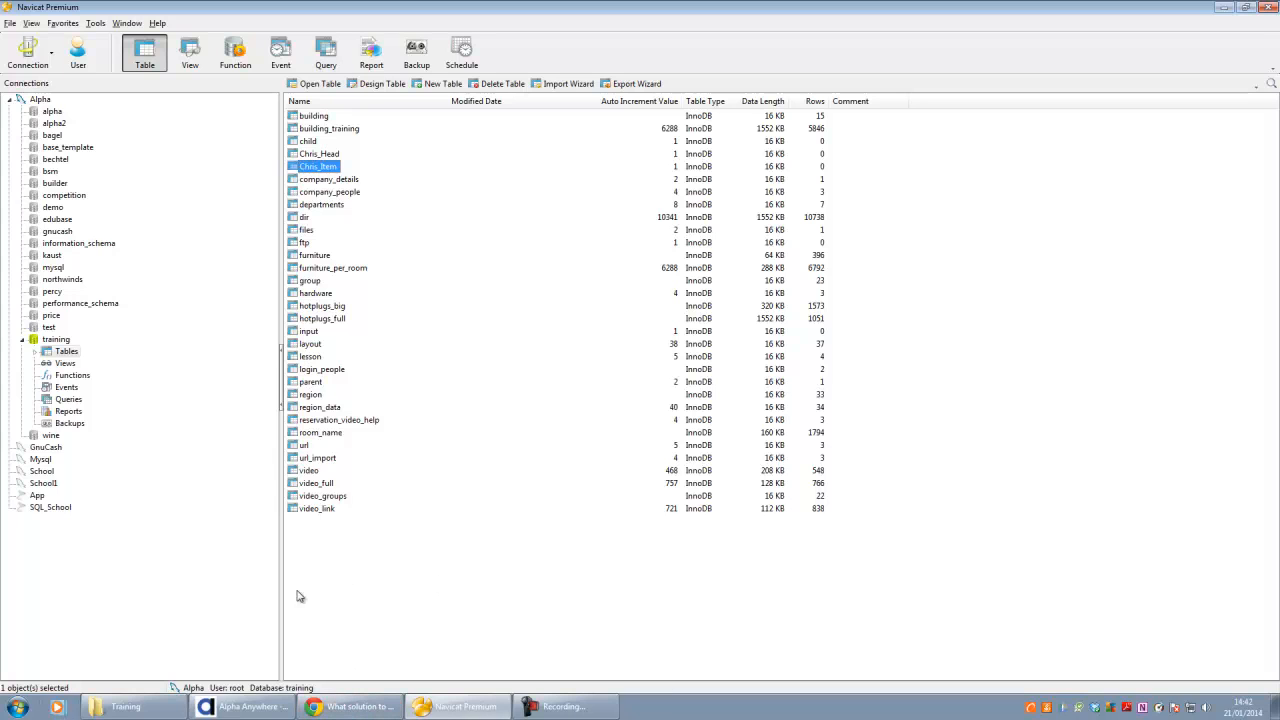
left_click(1222, 12)
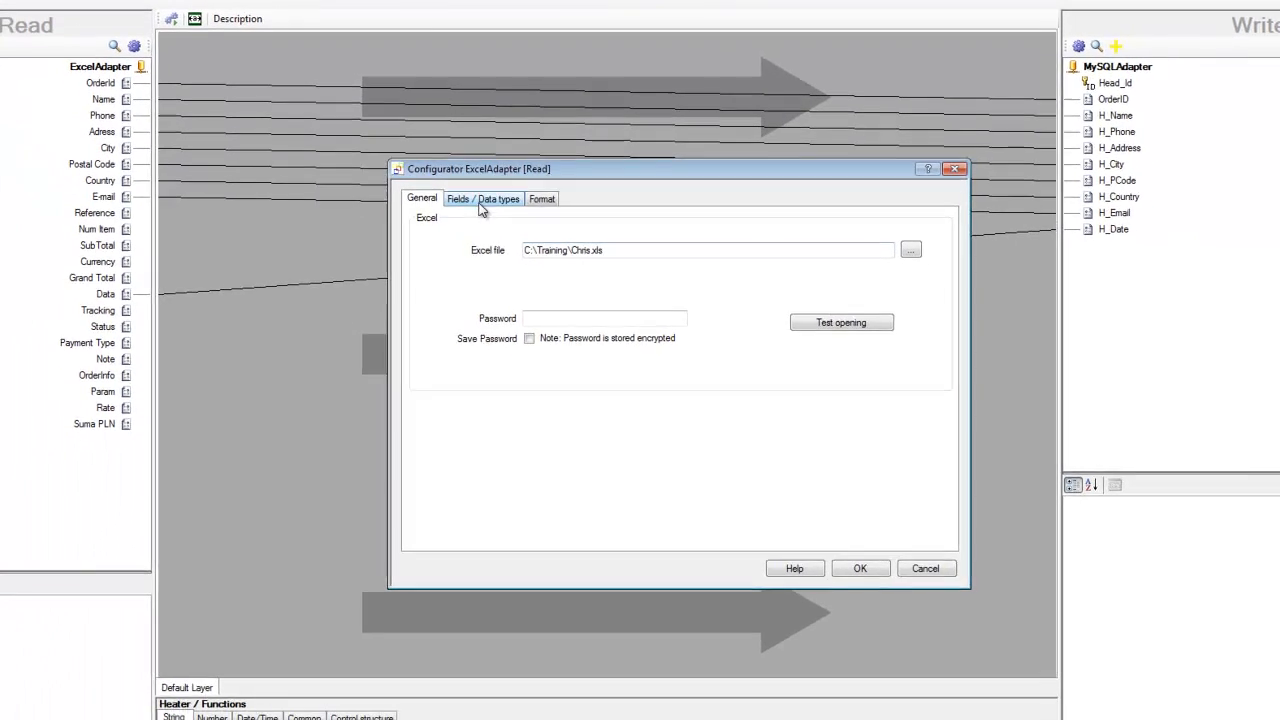
left_click(505, 246)
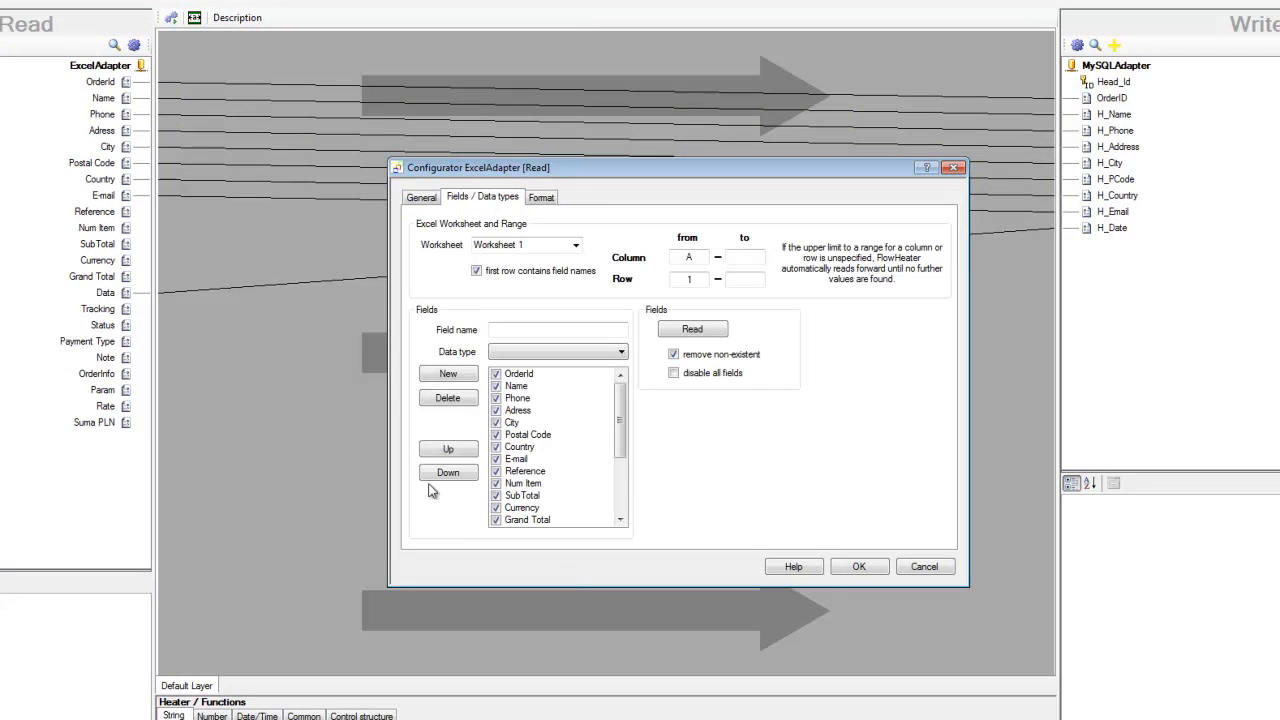
left_click(858, 566)
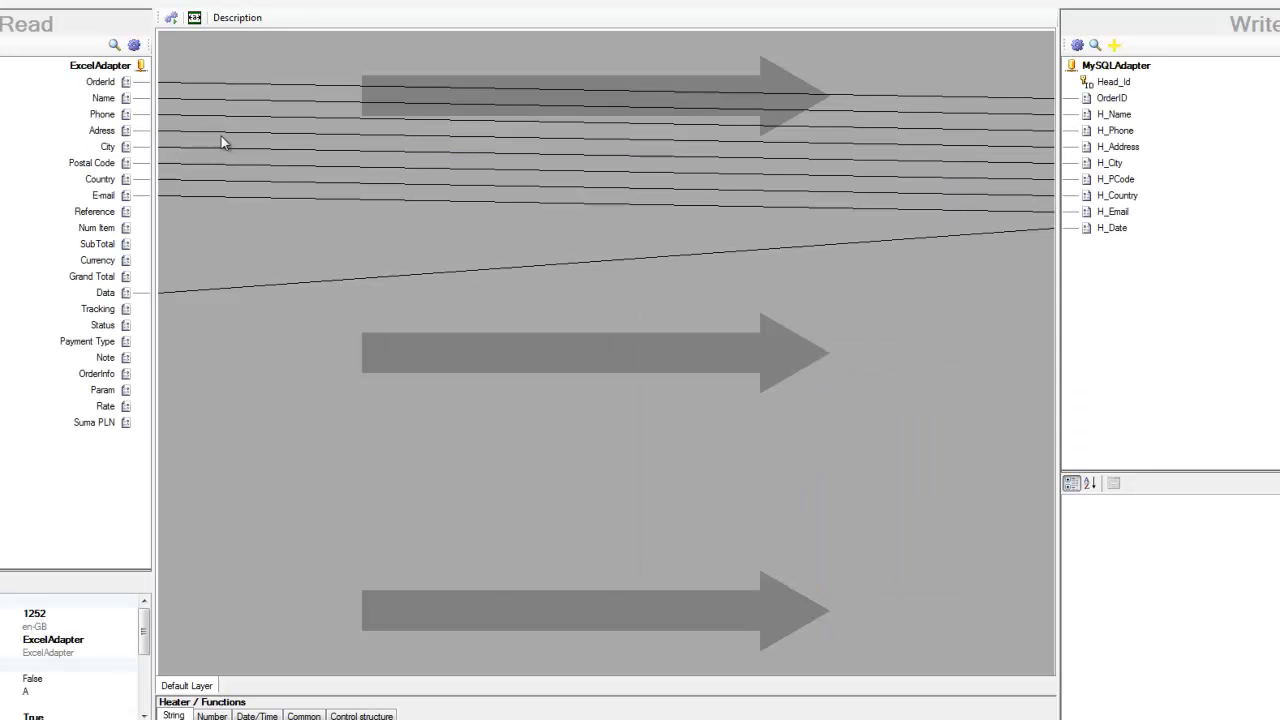
Review the MySQL write adapter's connection settings, insert options and chris_head field list, and accept the configuration
left_click(1077, 45)
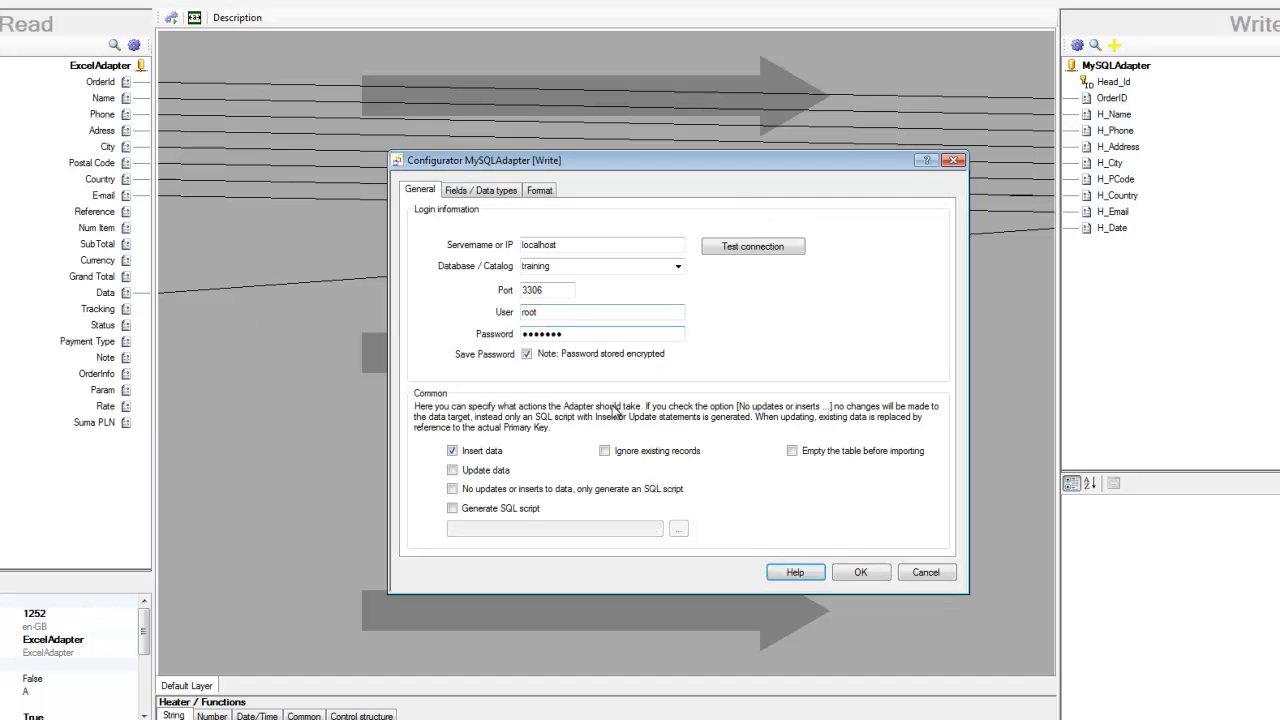
left_click(486, 195)
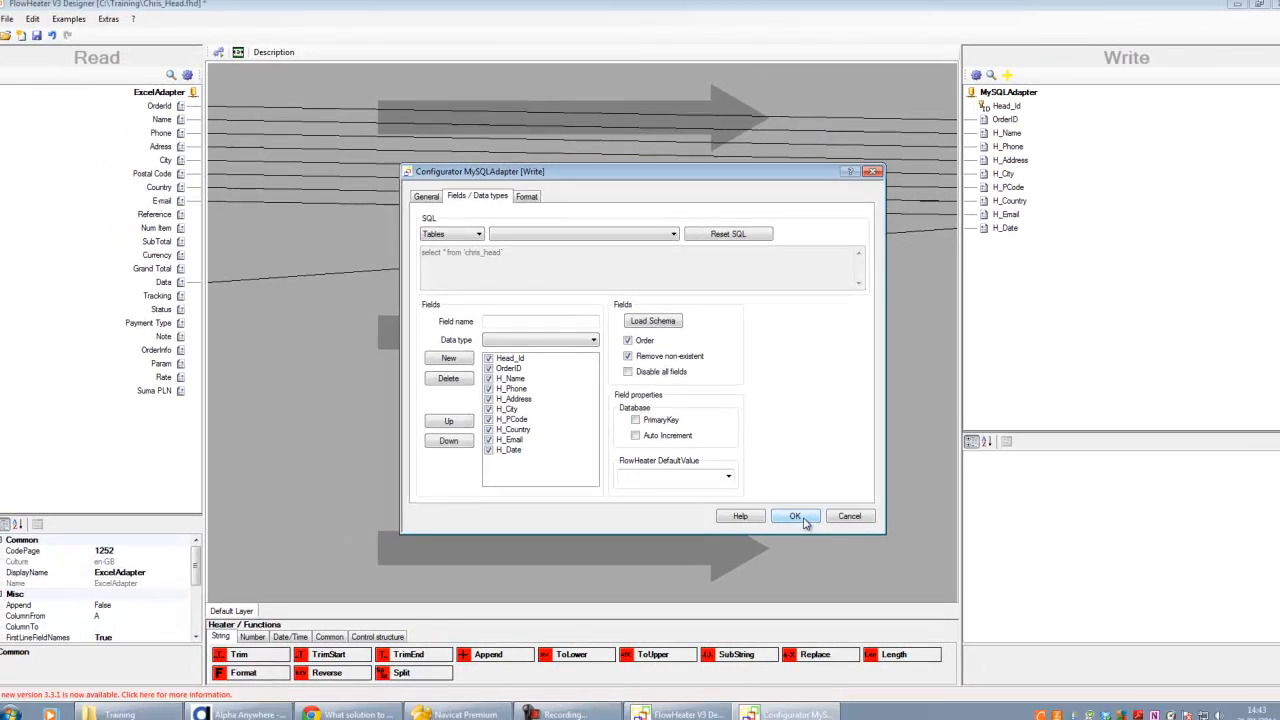
left_click(855, 566)
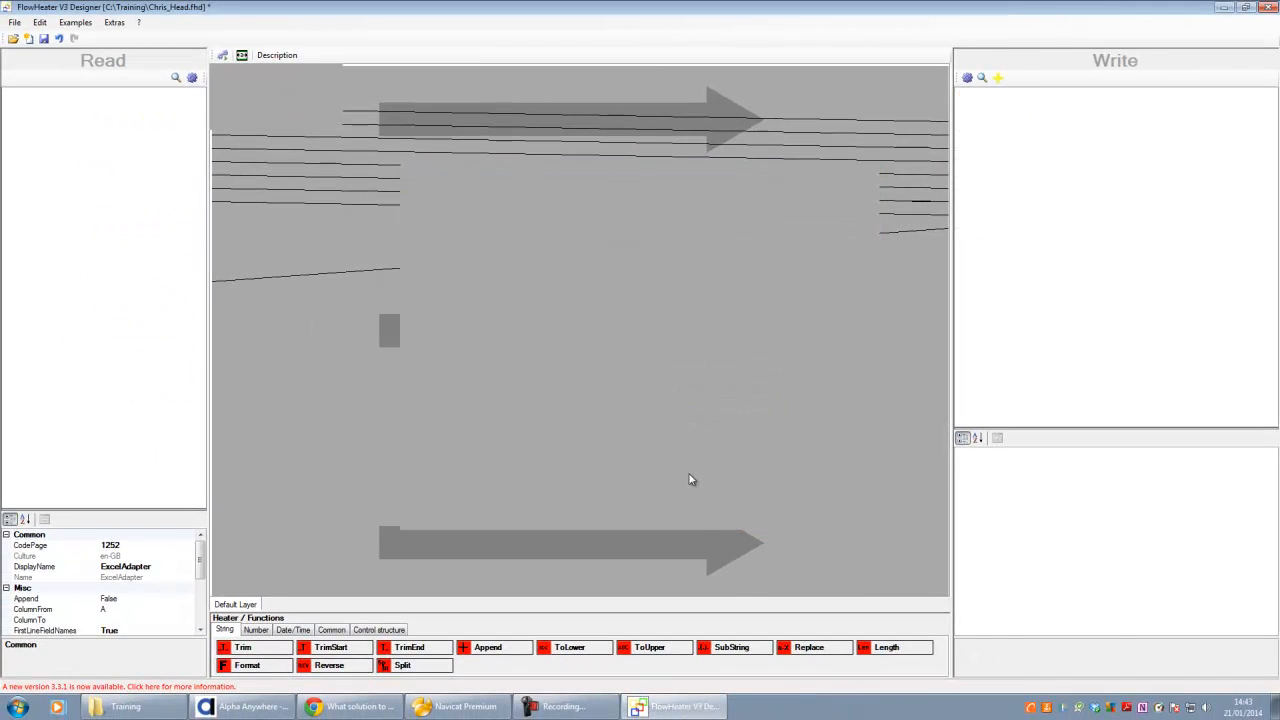
Execute the Chris_Head definition with the test run option off to write the Excel data to MySQL, and dismiss the results
left_click(223, 55)
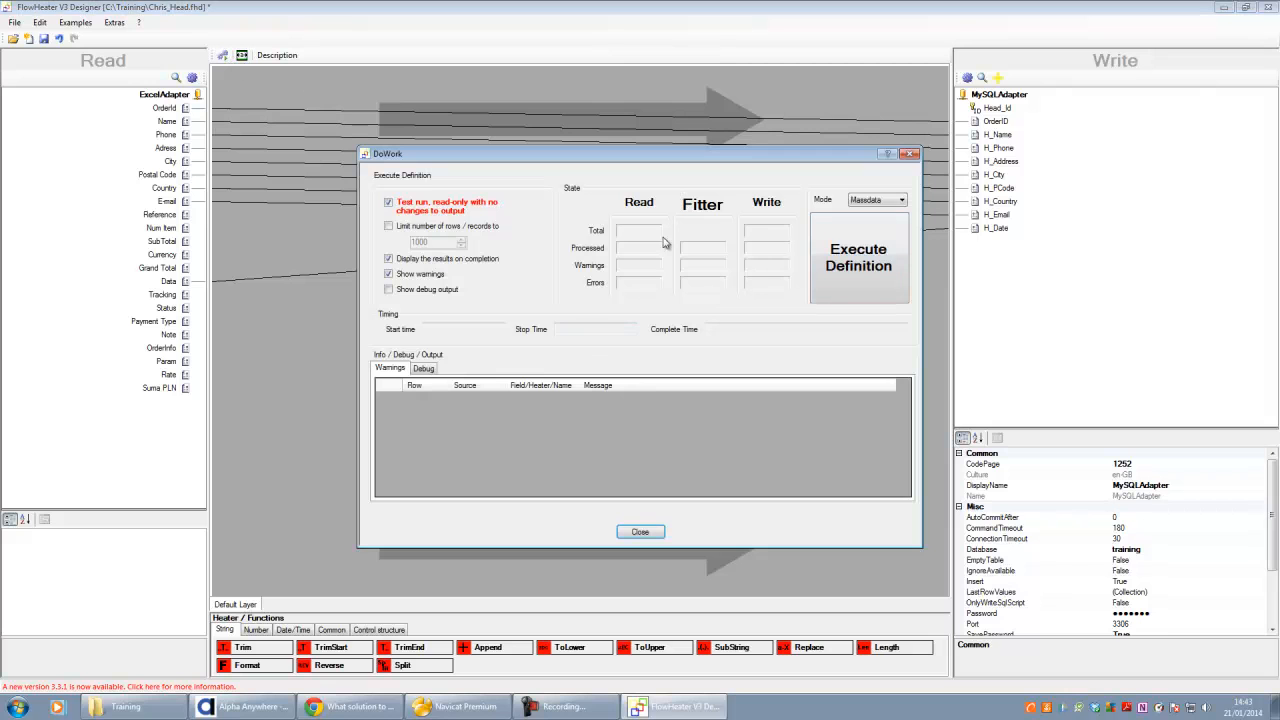
left_click(389, 205)
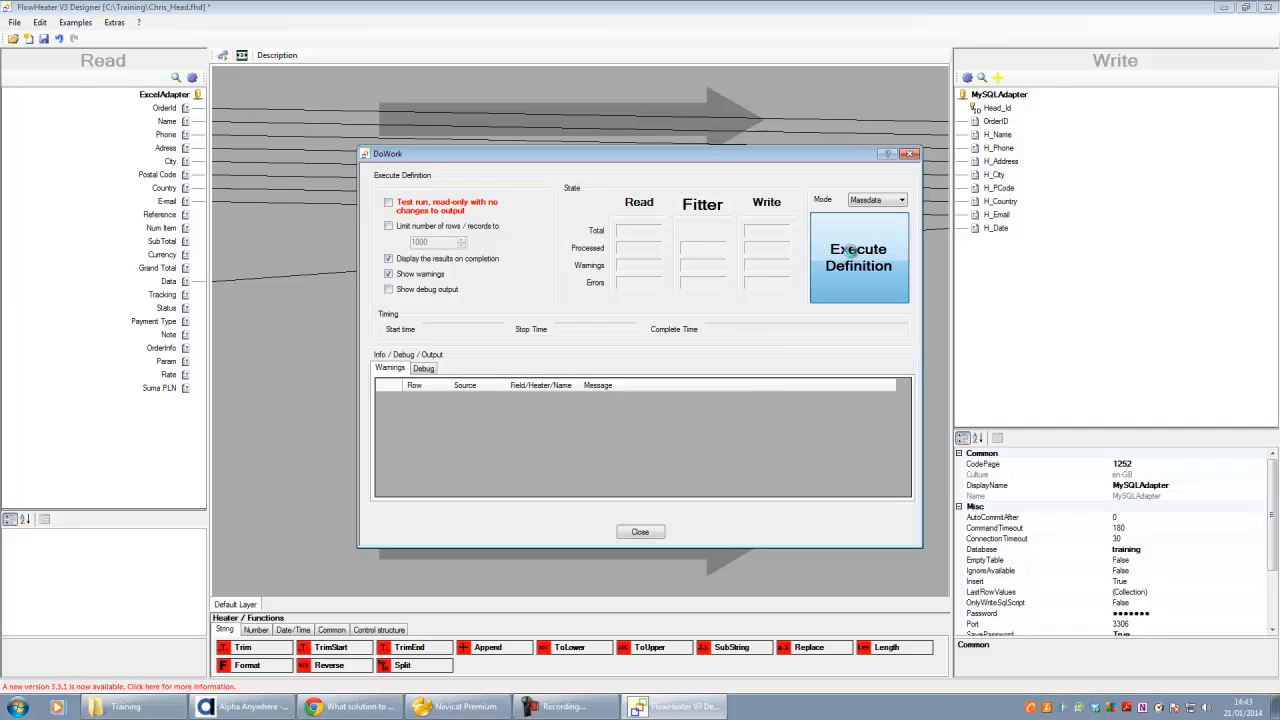
left_click(856, 259)
left_click(588, 399)
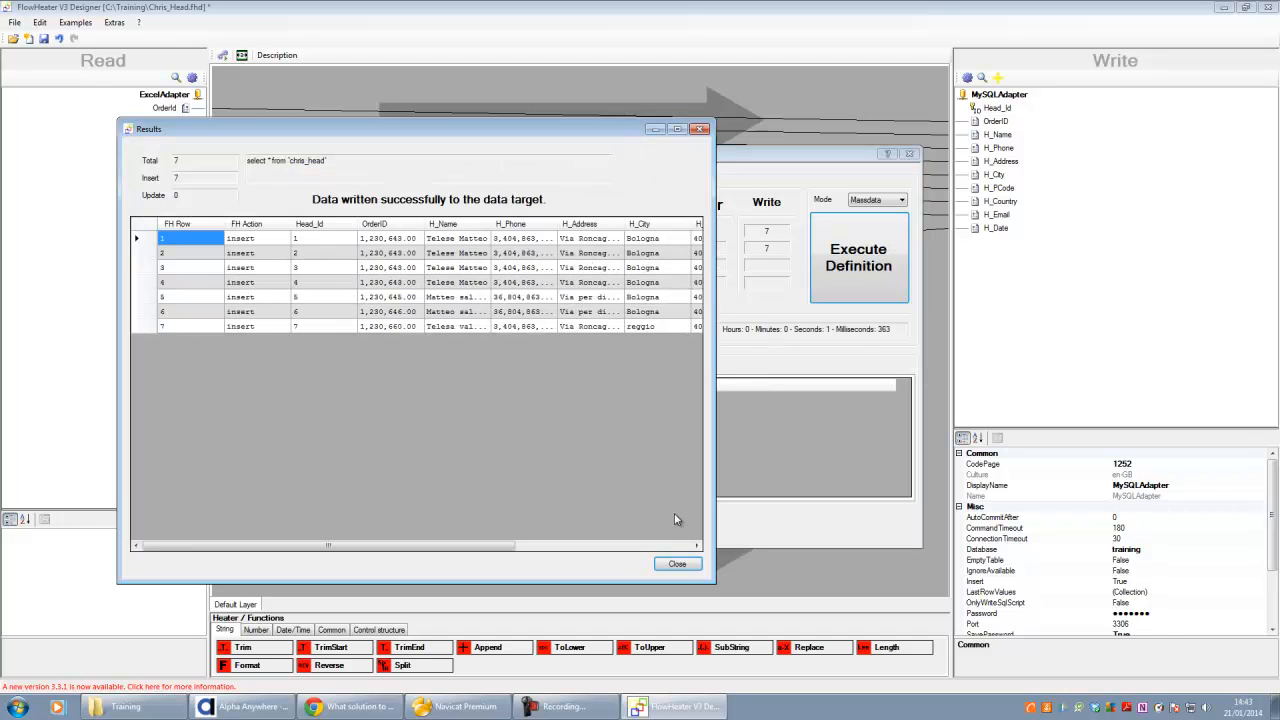
left_click(676, 564)
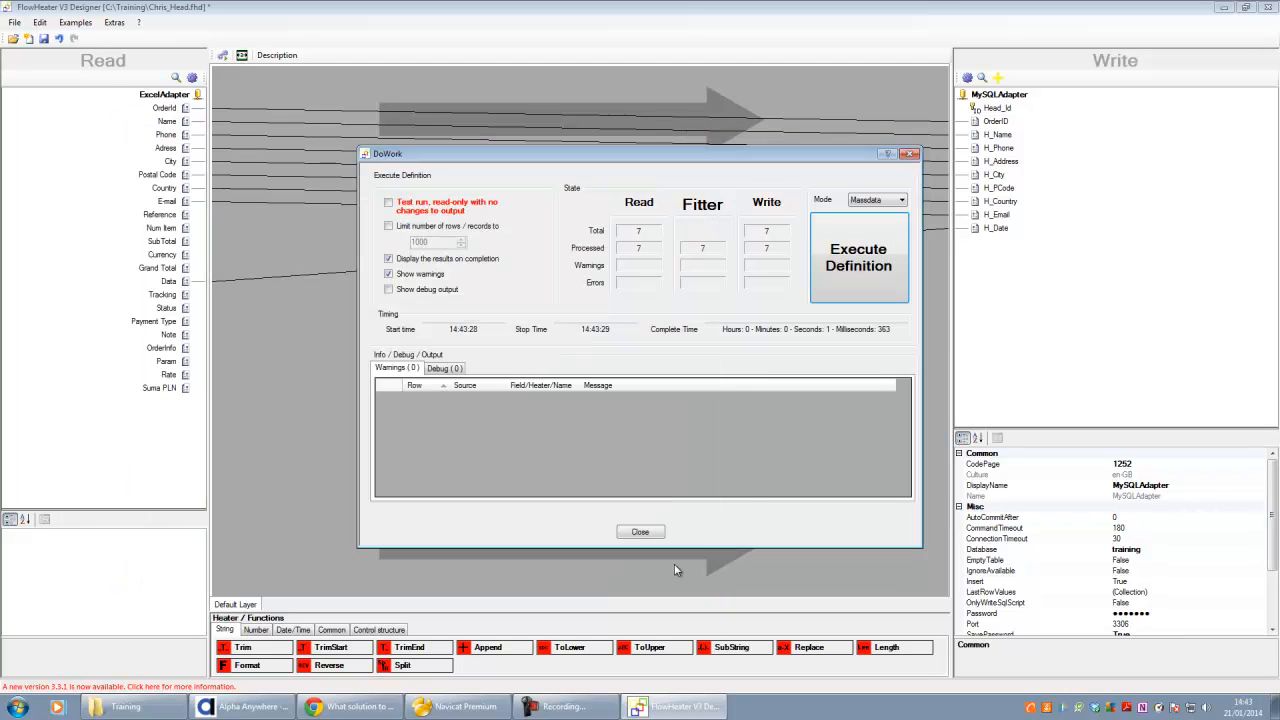
left_click(910, 153)
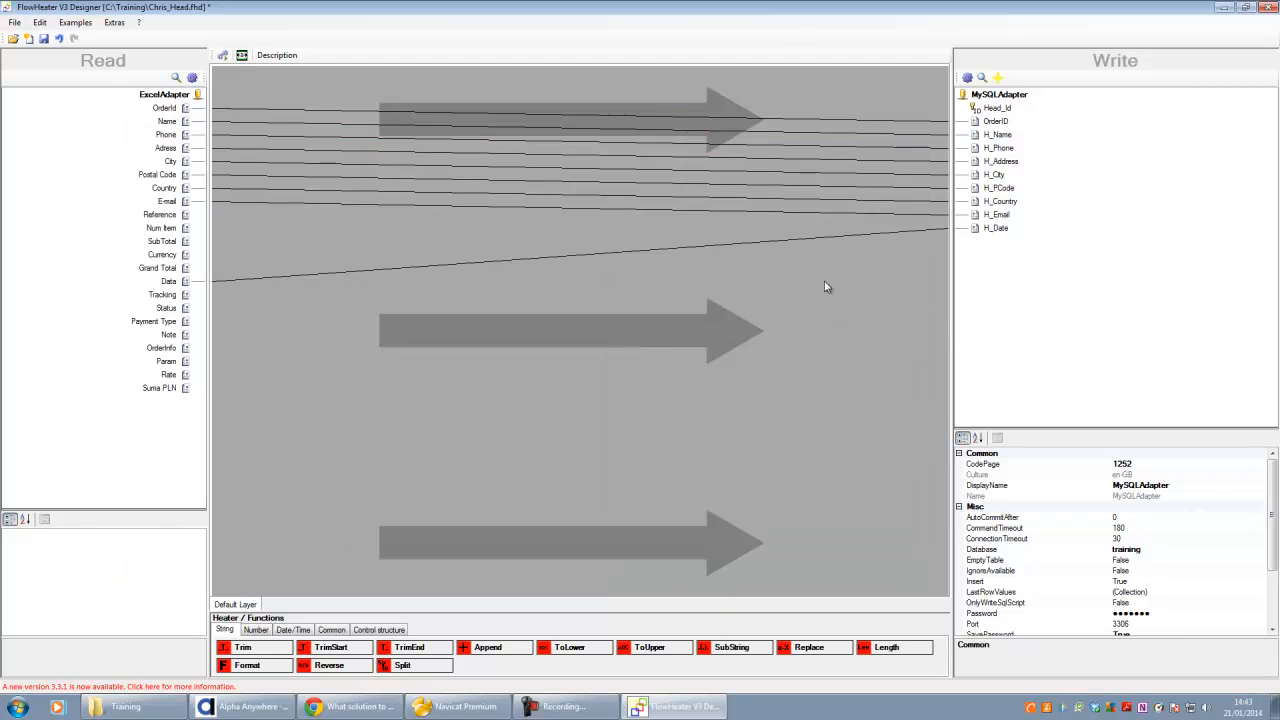
Switch to Navicat, open the Chris_Head table and widen the H_Name, H_Phone, H_Address and H_City columns to inspect the records
left_click(458, 706)
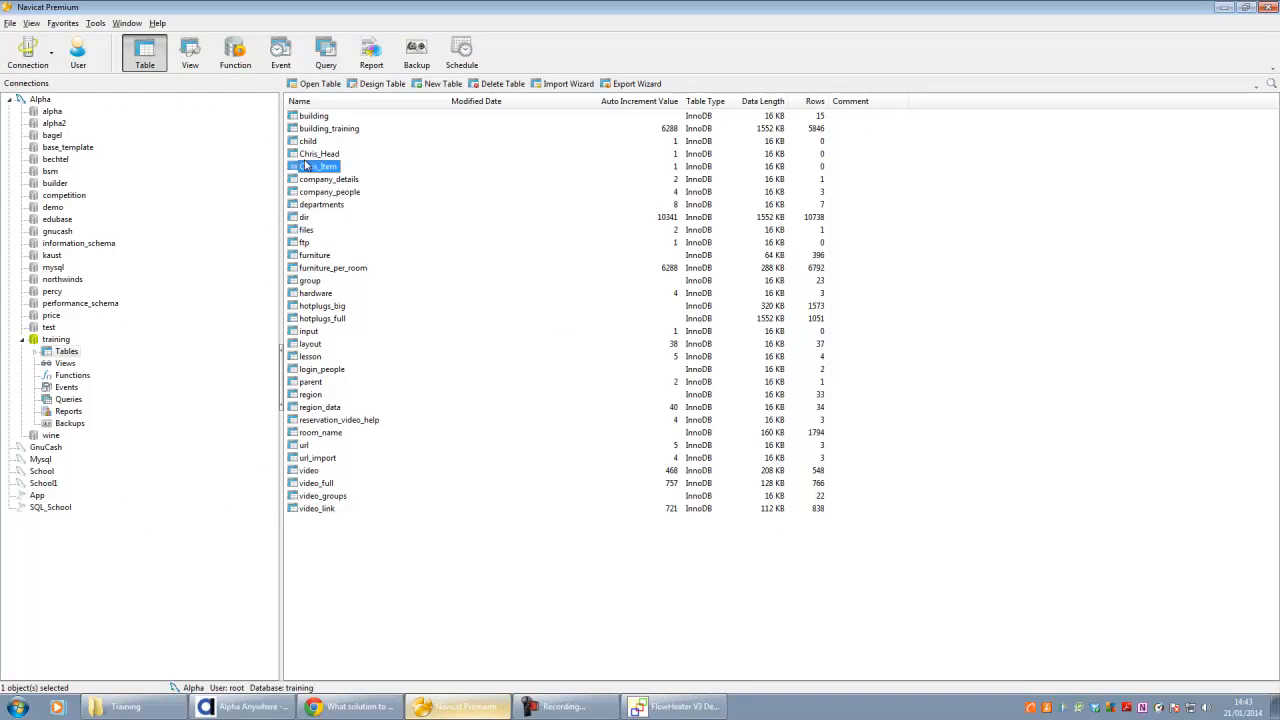
double_click(318, 154)
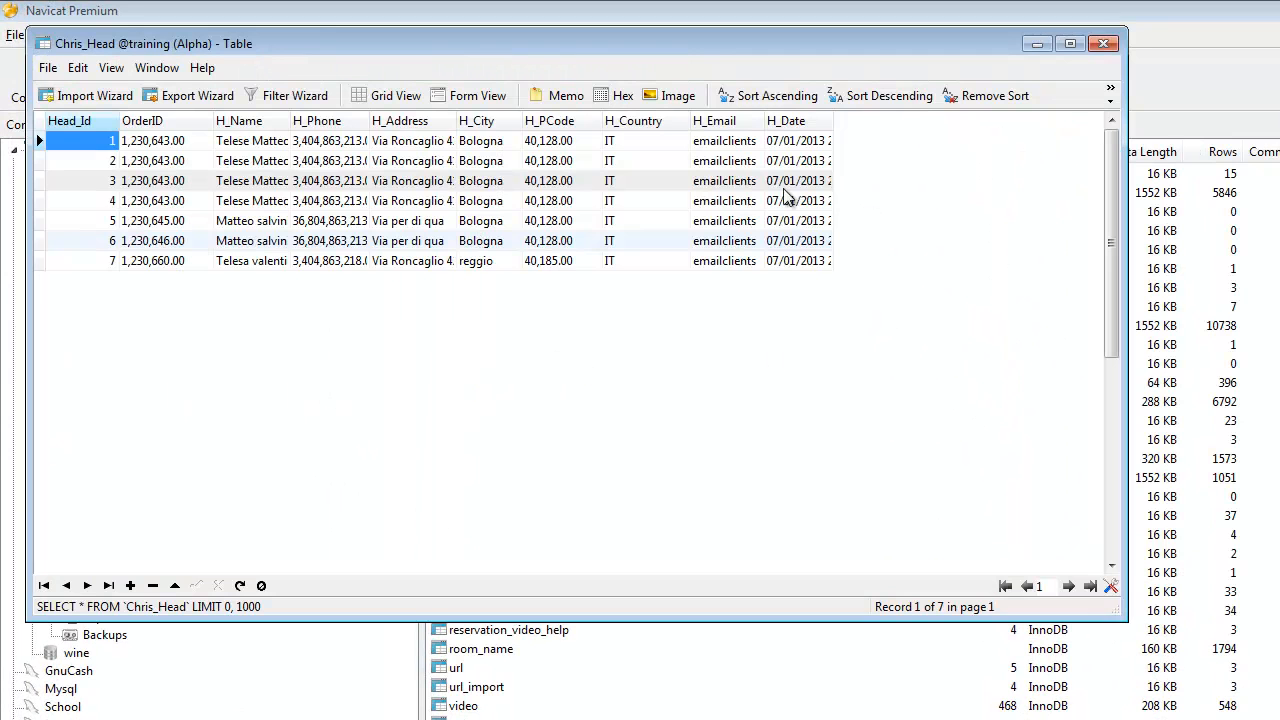
left_click_drag(290, 121, 326, 121)
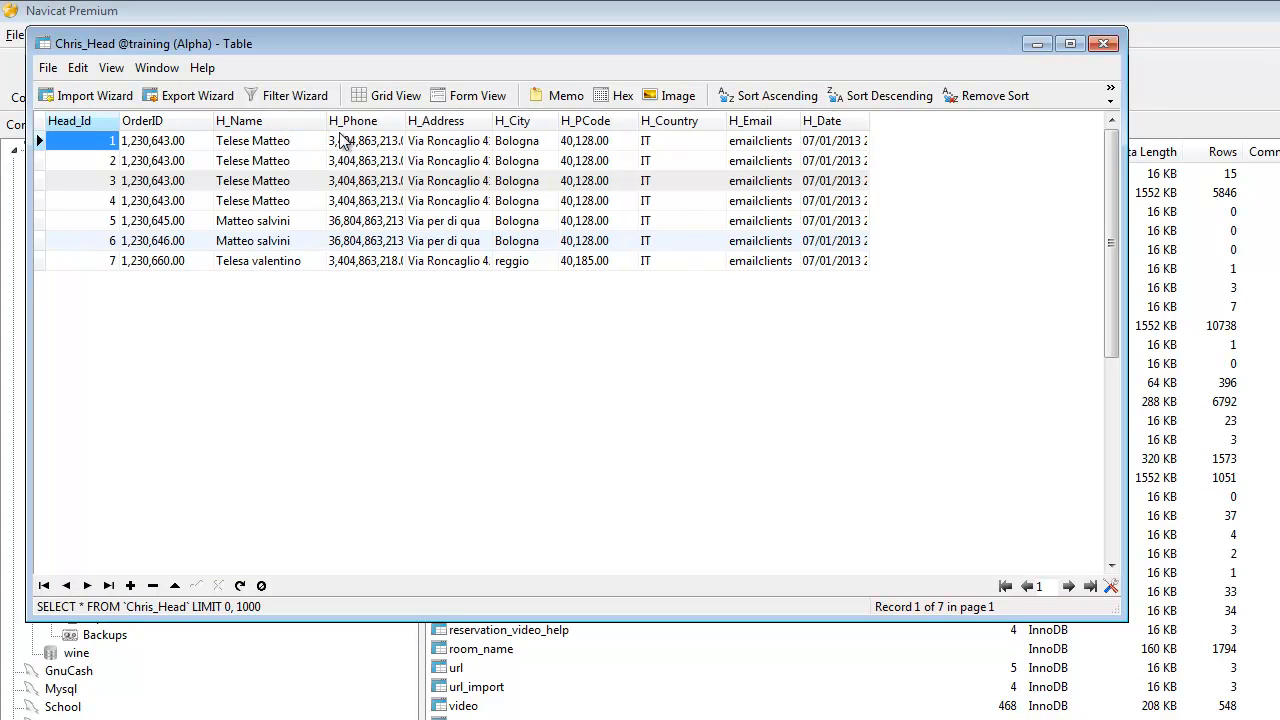
left_click_drag(405, 121, 494, 121)
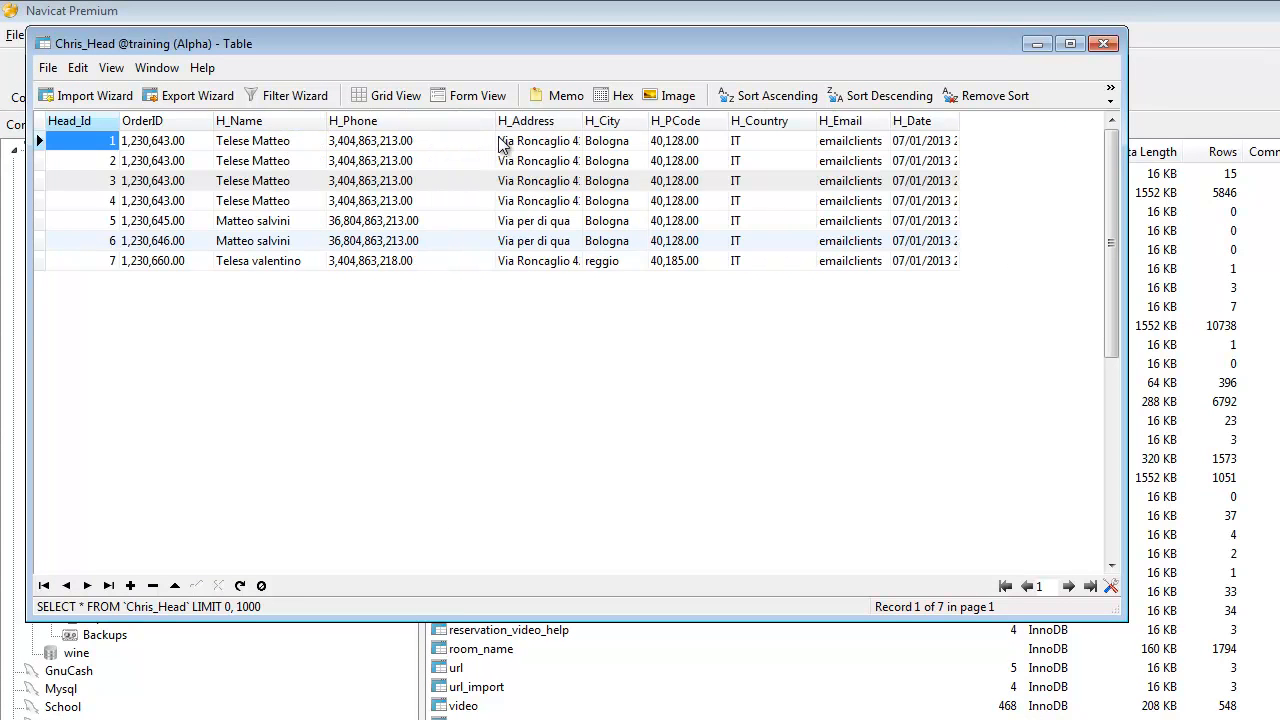
left_click_drag(579, 121, 665, 121)
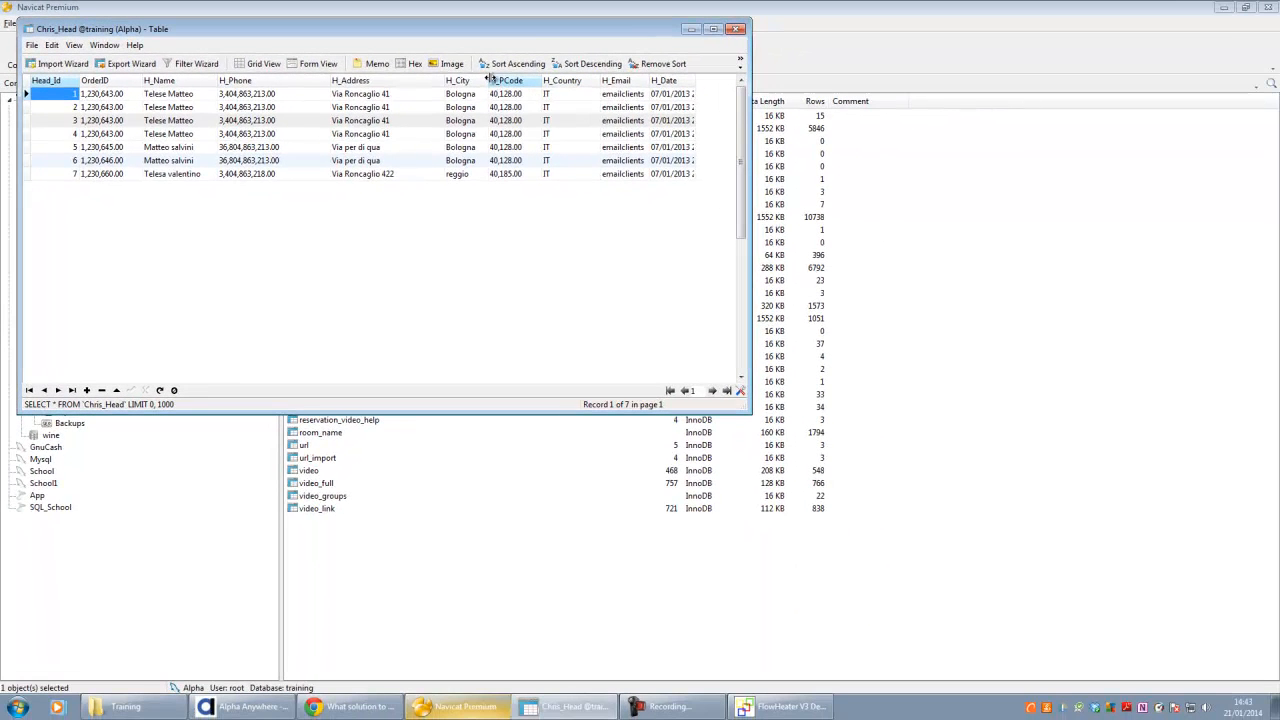
left_click_drag(489, 80, 511, 80)
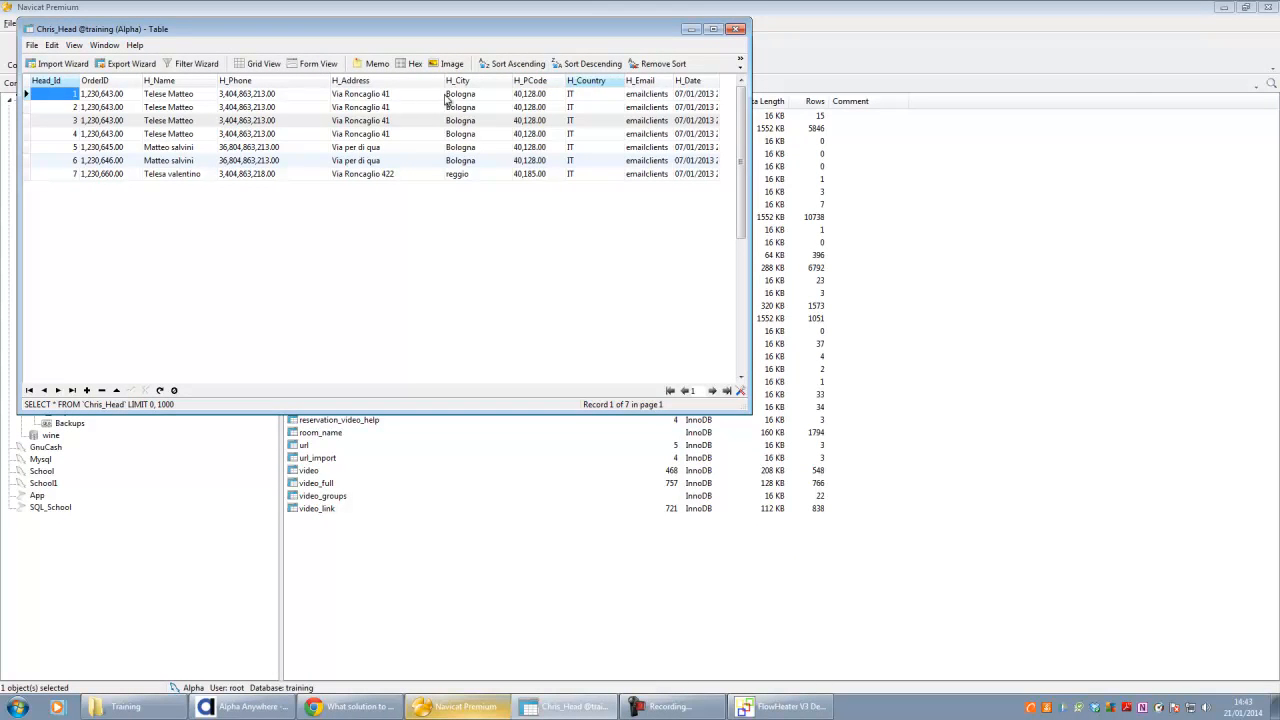
Open the Chris_Item.fhd definition in FlowHeater Designer
left_click(400, 537)
key("alt+Tab")
left_click(343, 416)
double_click(343, 416)
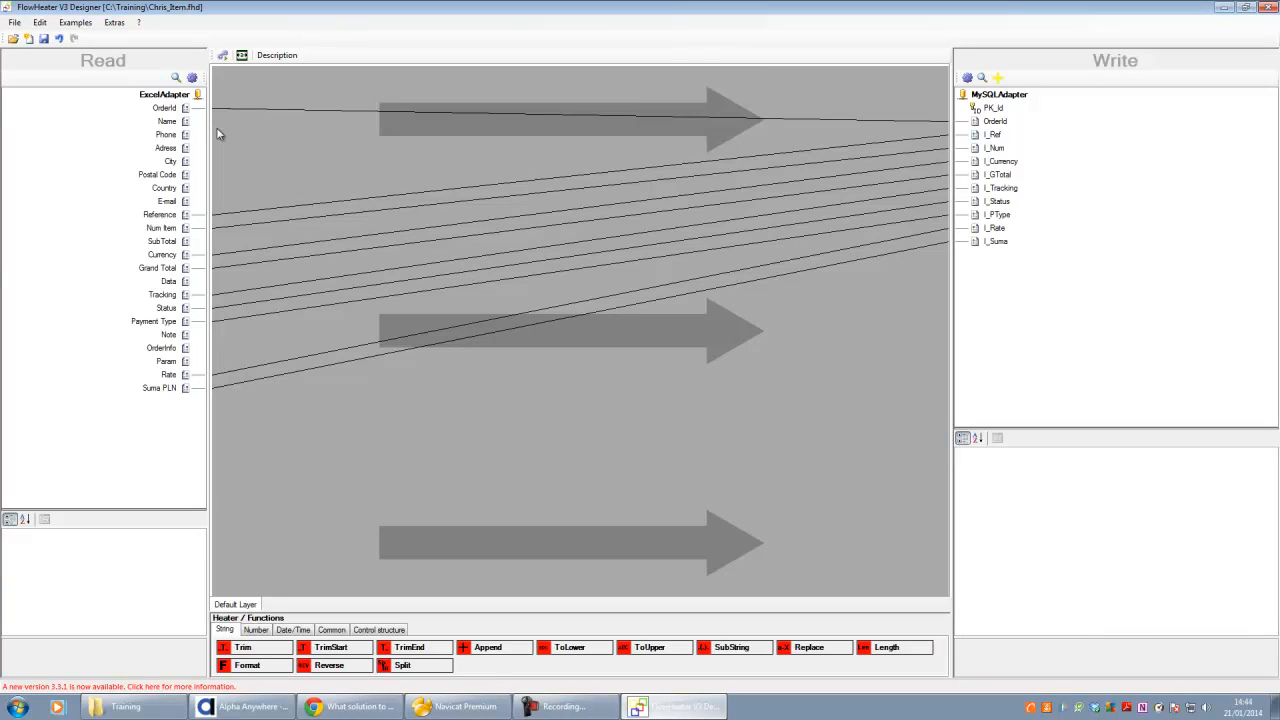
Review the Excel read adapter's fields and source file for the Chris_Item definition, and accept the configuration
left_click(193, 78)
left_click(461, 203)
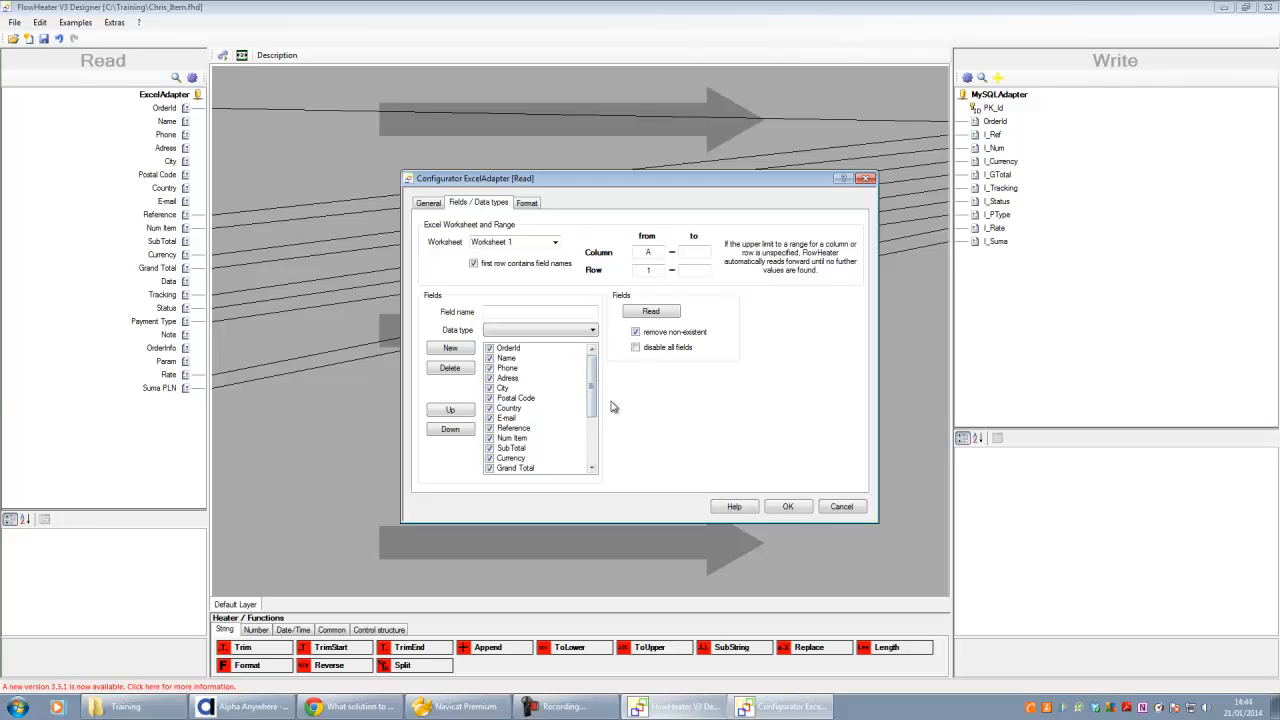
left_click(429, 204)
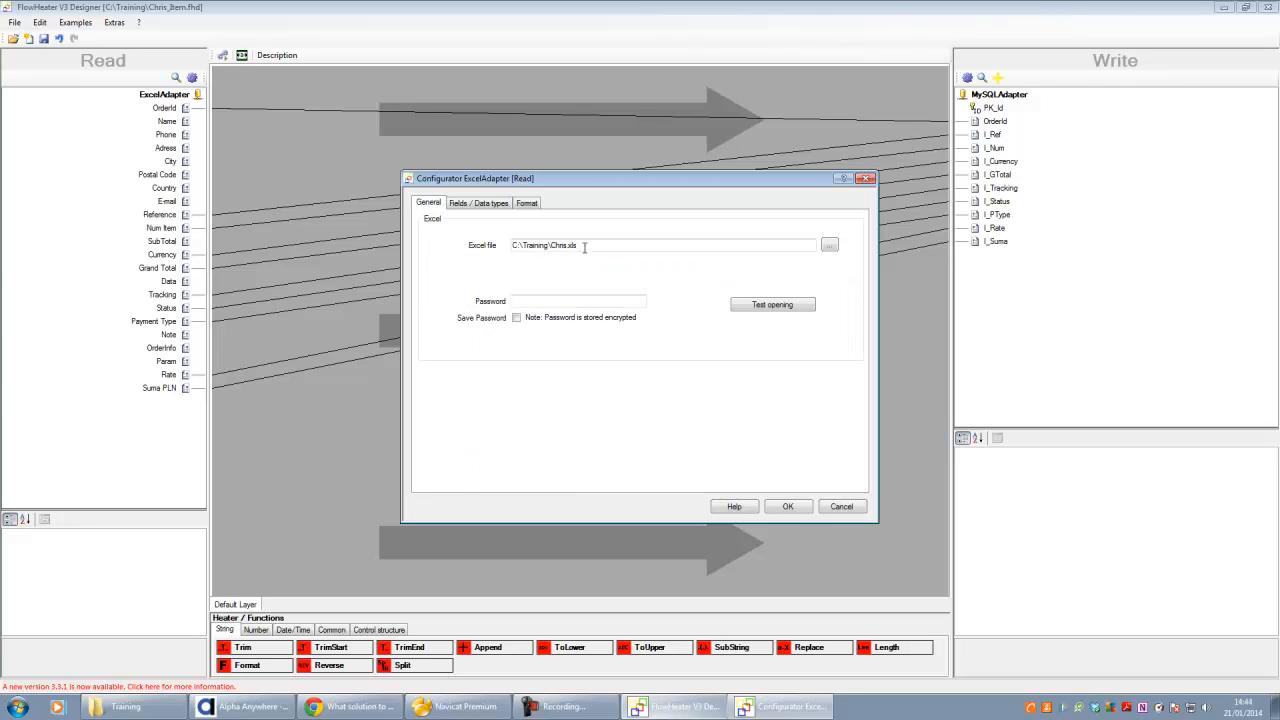
left_click(788, 506)
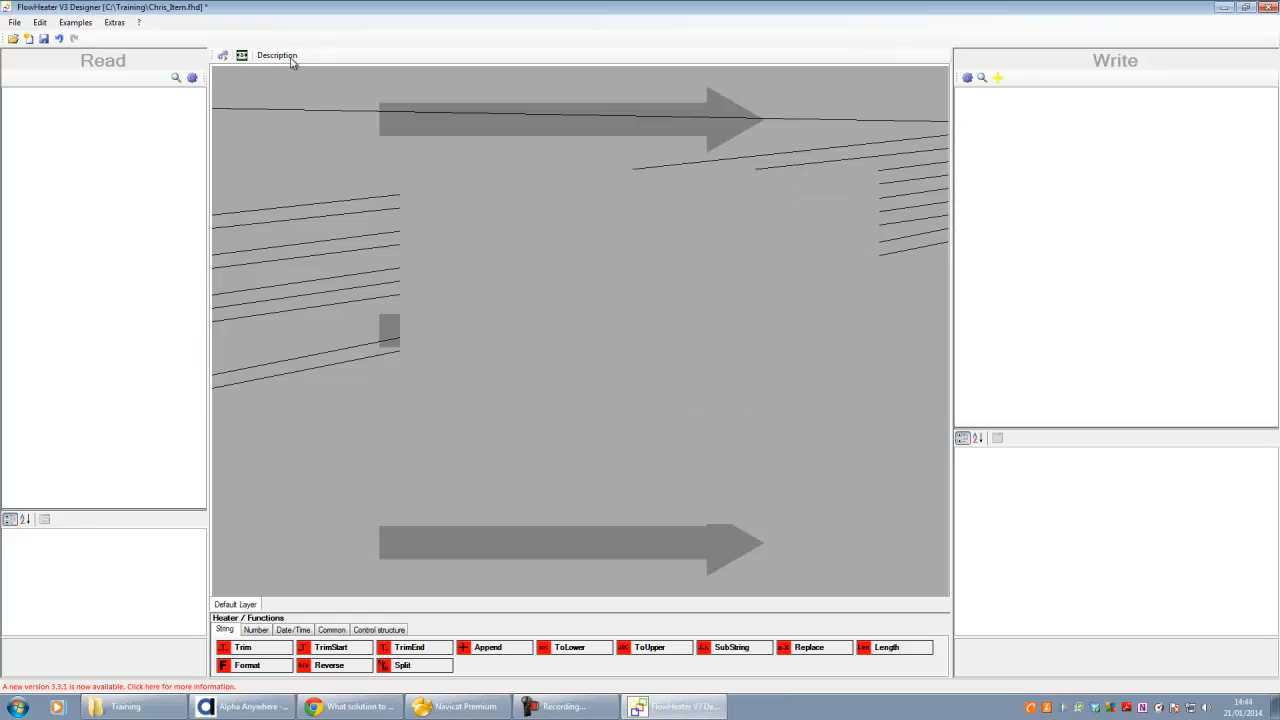
Execute the Chris_Item definition with the test run option off to write the item data to MySQL, and dismiss the results
left_click(222, 57)
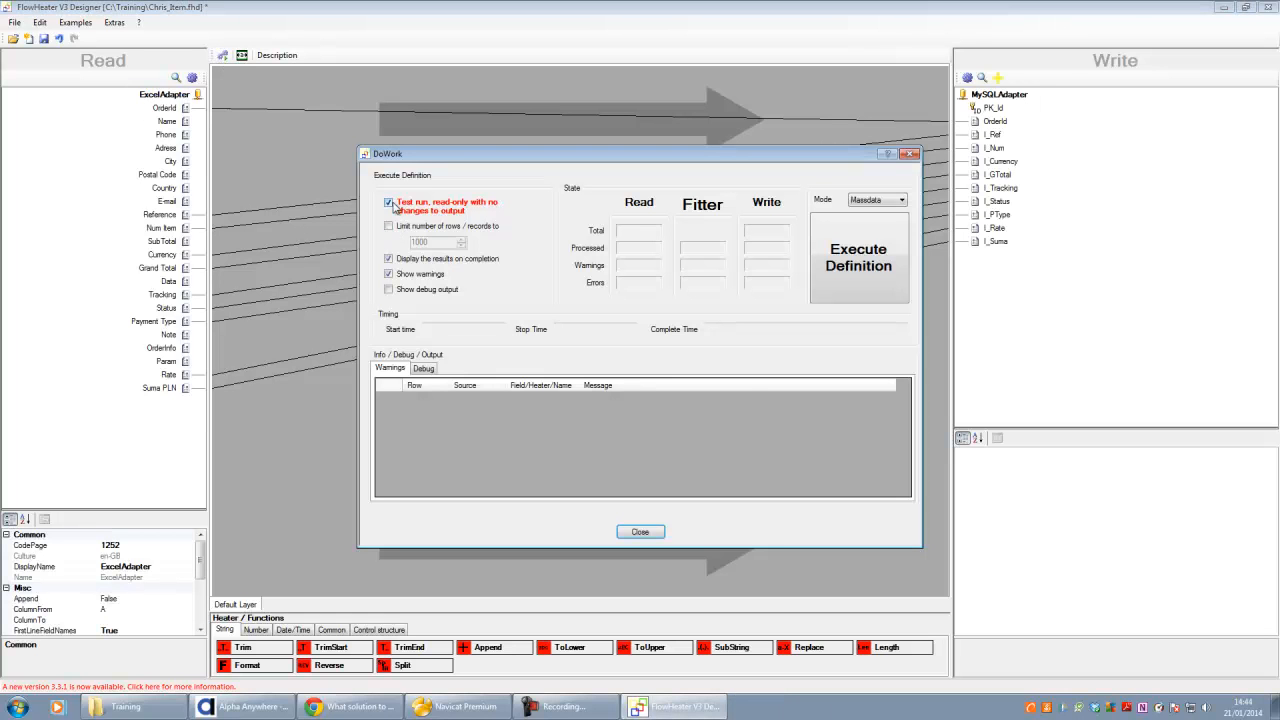
left_click(864, 269)
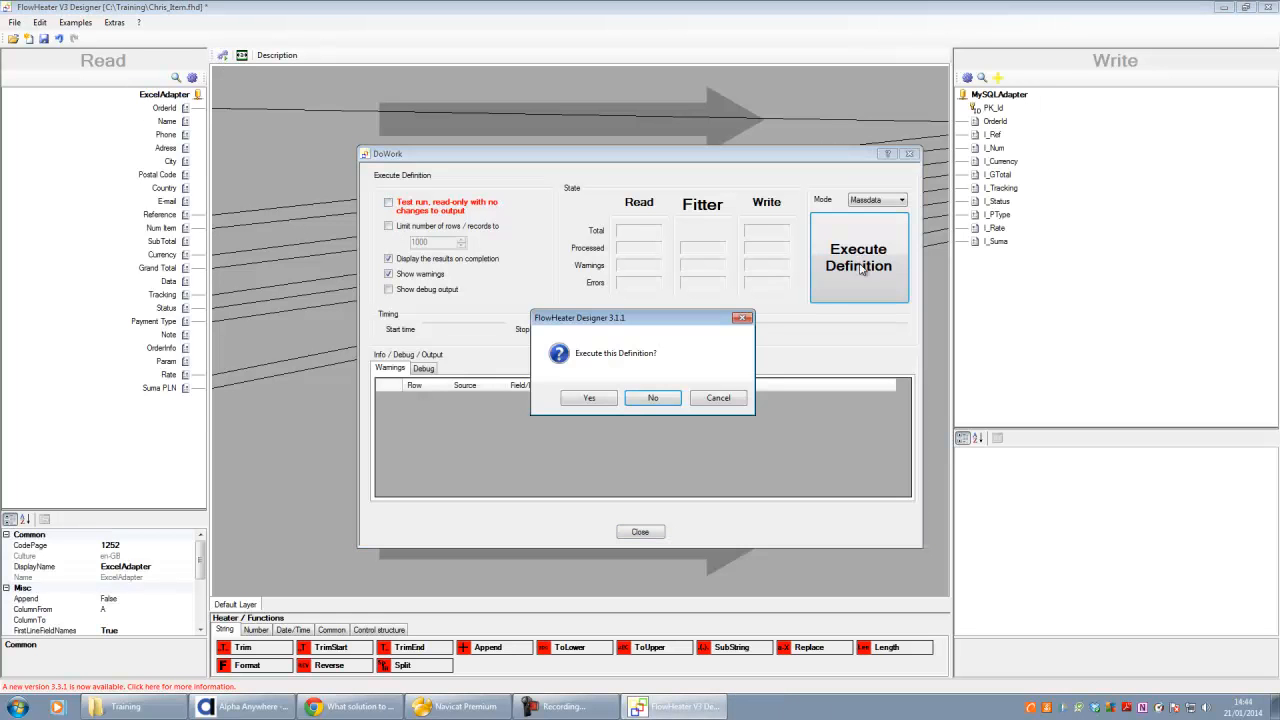
left_click(598, 398)
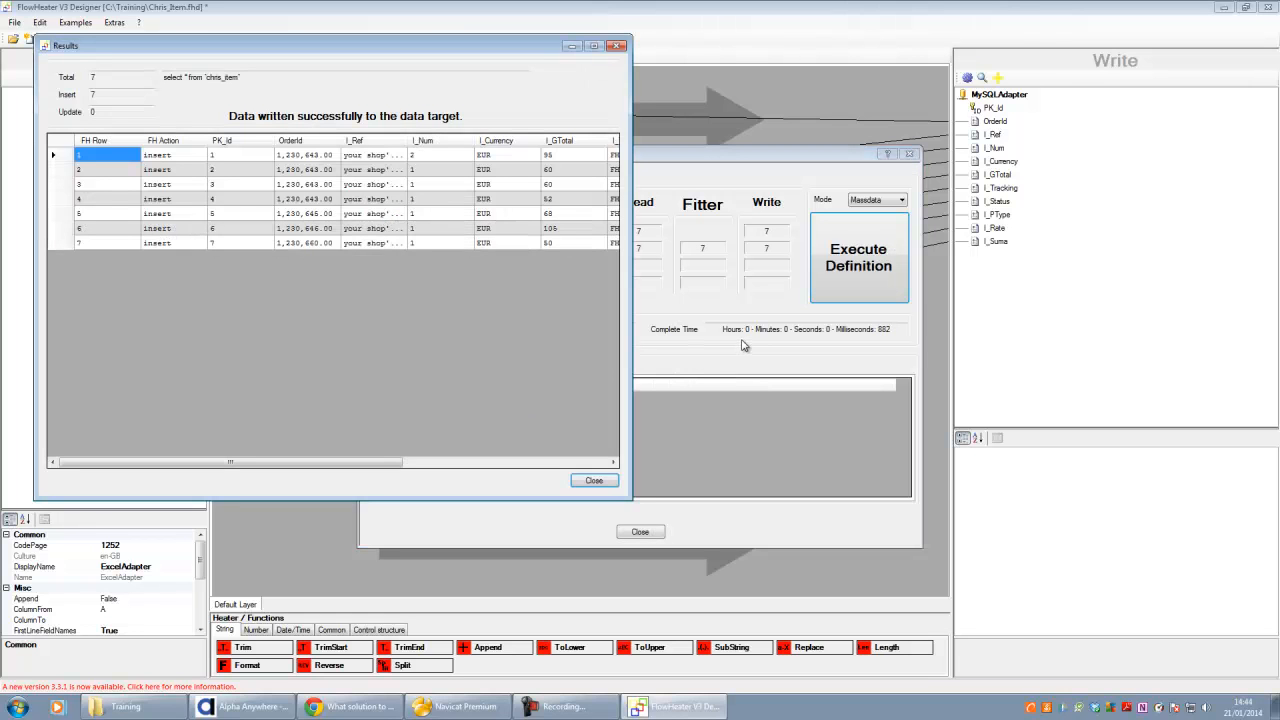
left_click(618, 47)
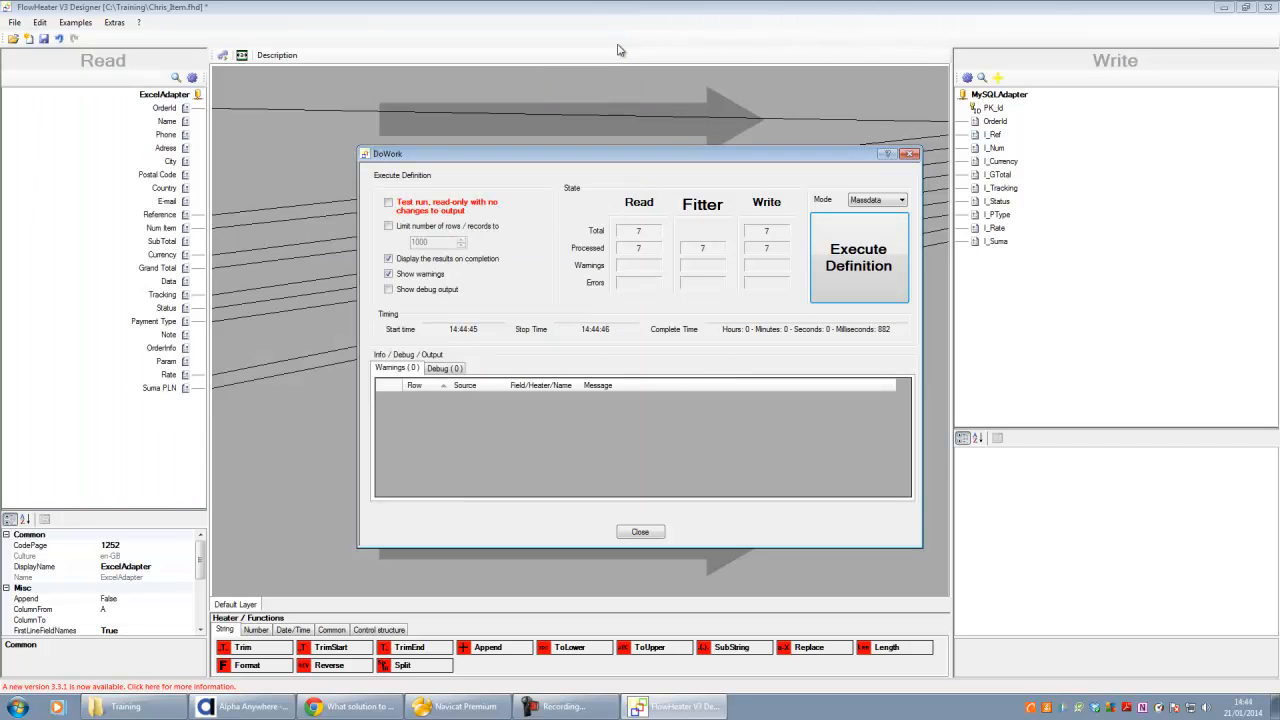
left_click(910, 153)
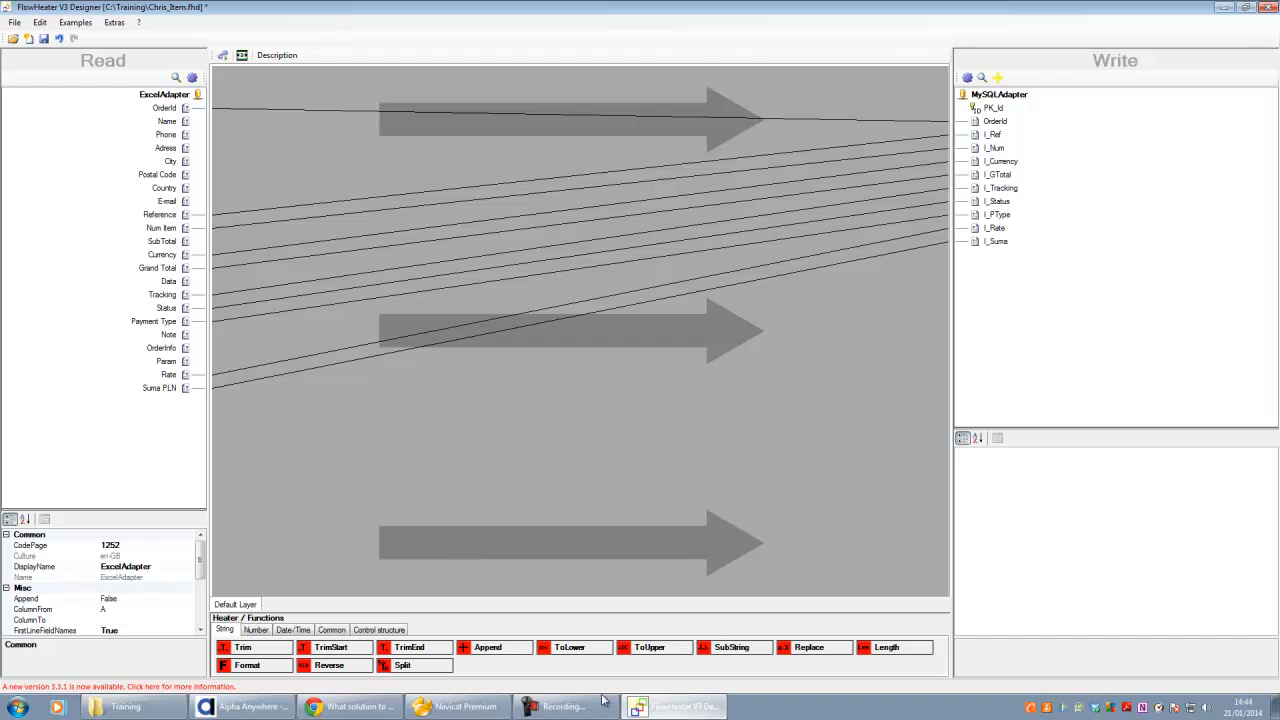
Switch to Navicat, open the Chris_Item table and widen the OrderId and PK_Id columns to inspect the records
left_click(458, 706)
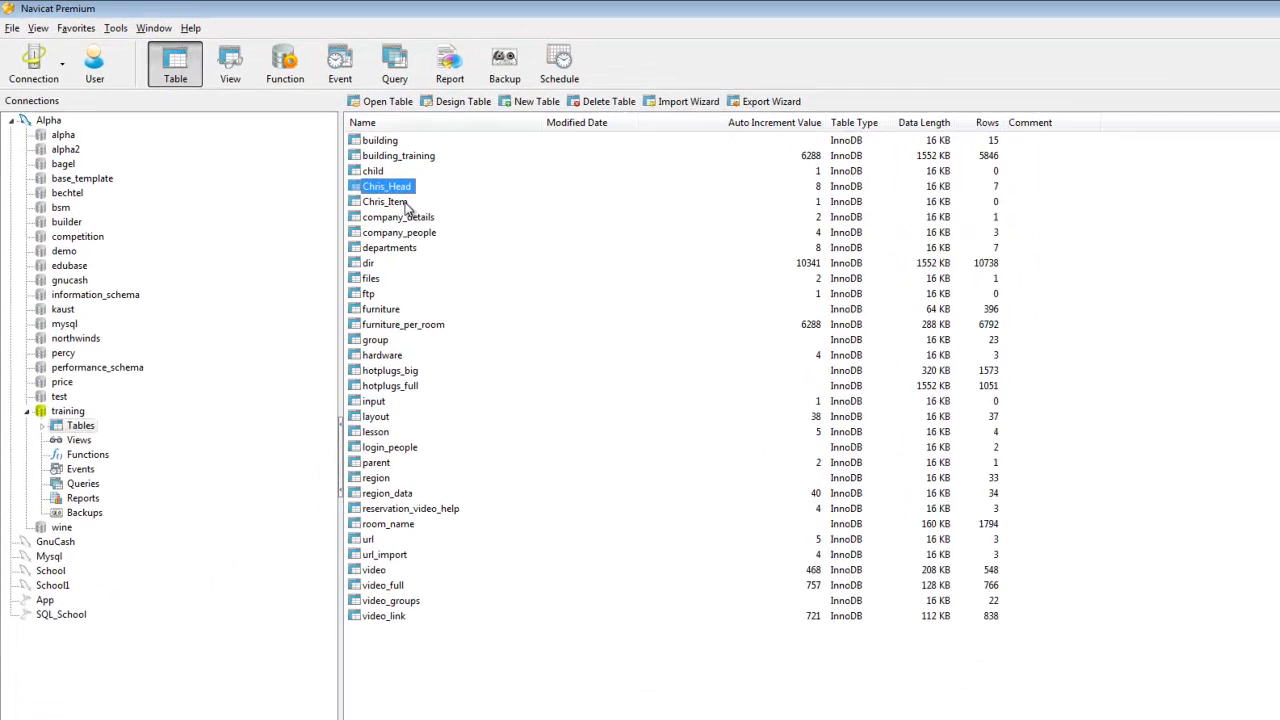
double_click(390, 196)
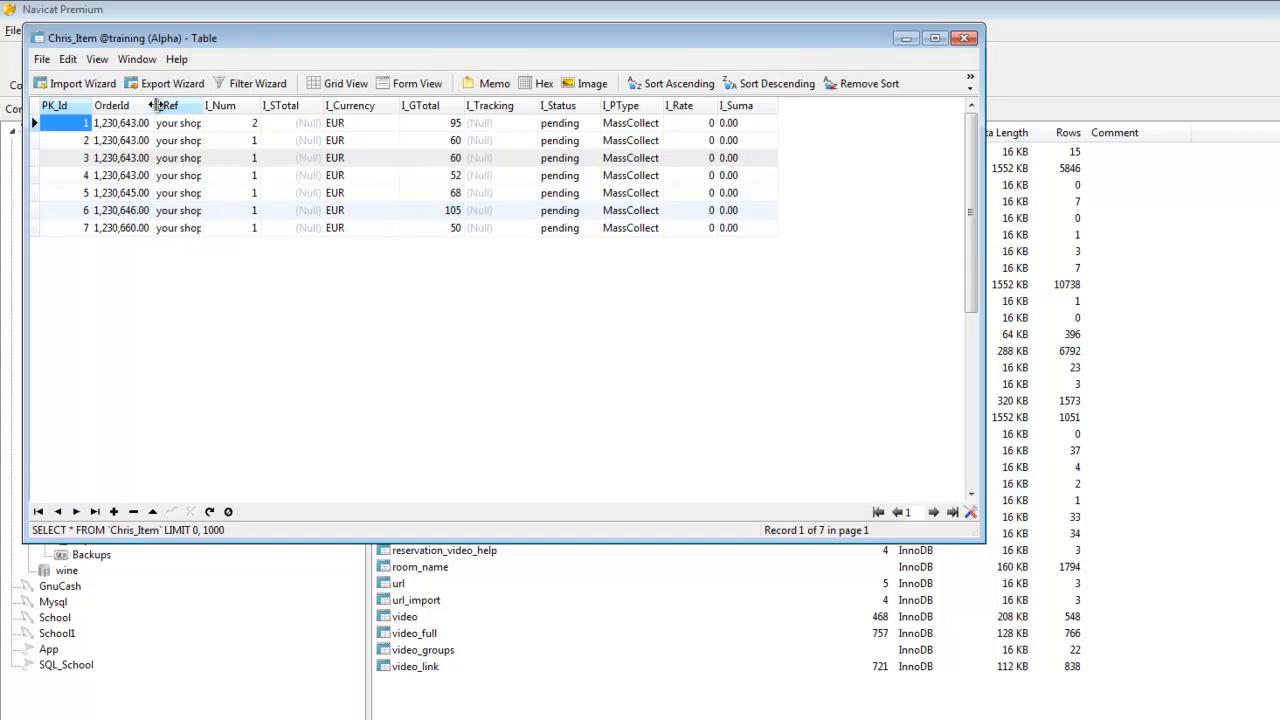
left_click_drag(155, 105, 446, 110)
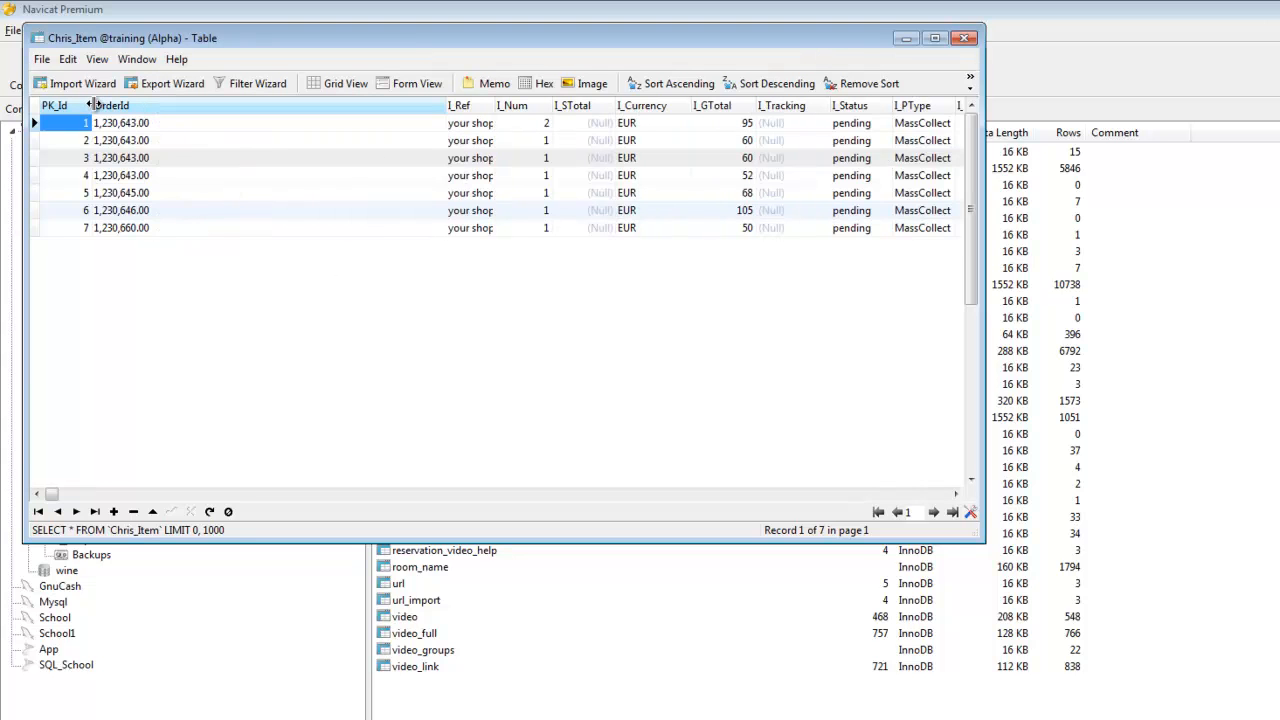
left_click_drag(92, 105, 222, 105)
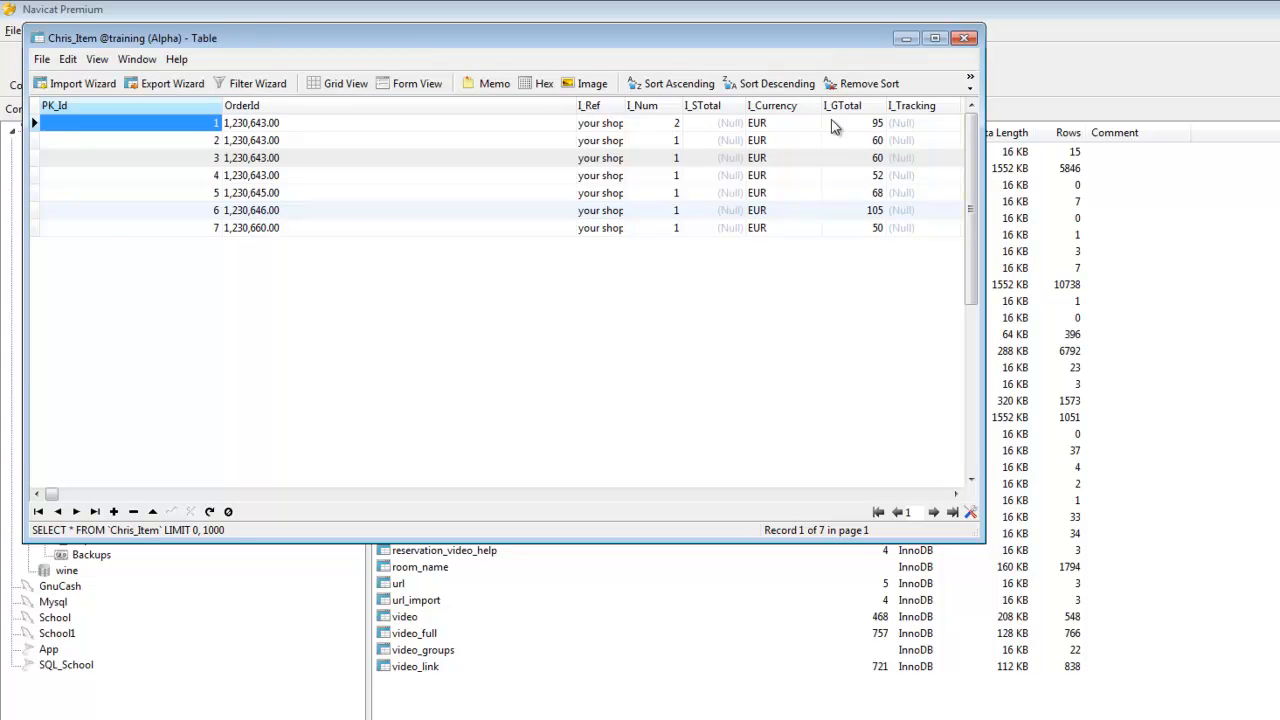
left_click(590, 105)
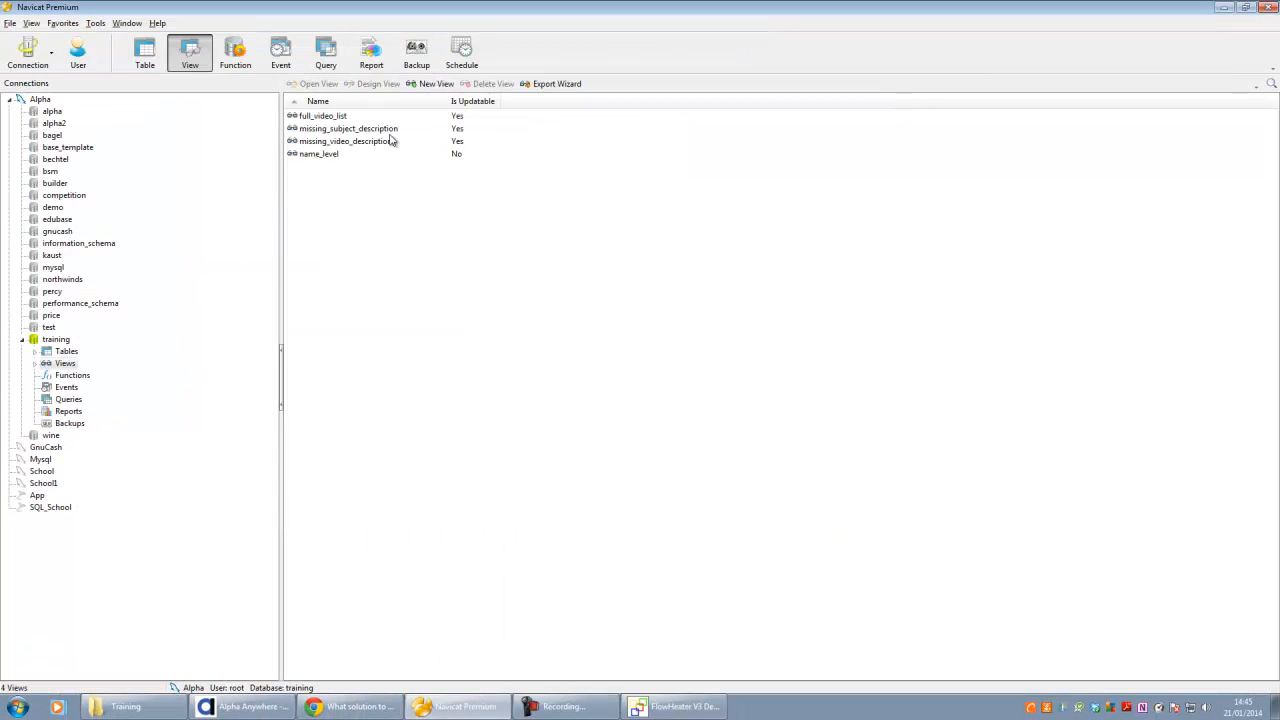
Create a new view in the training database and add the chris_head table in the view builder
left_click(430, 84)
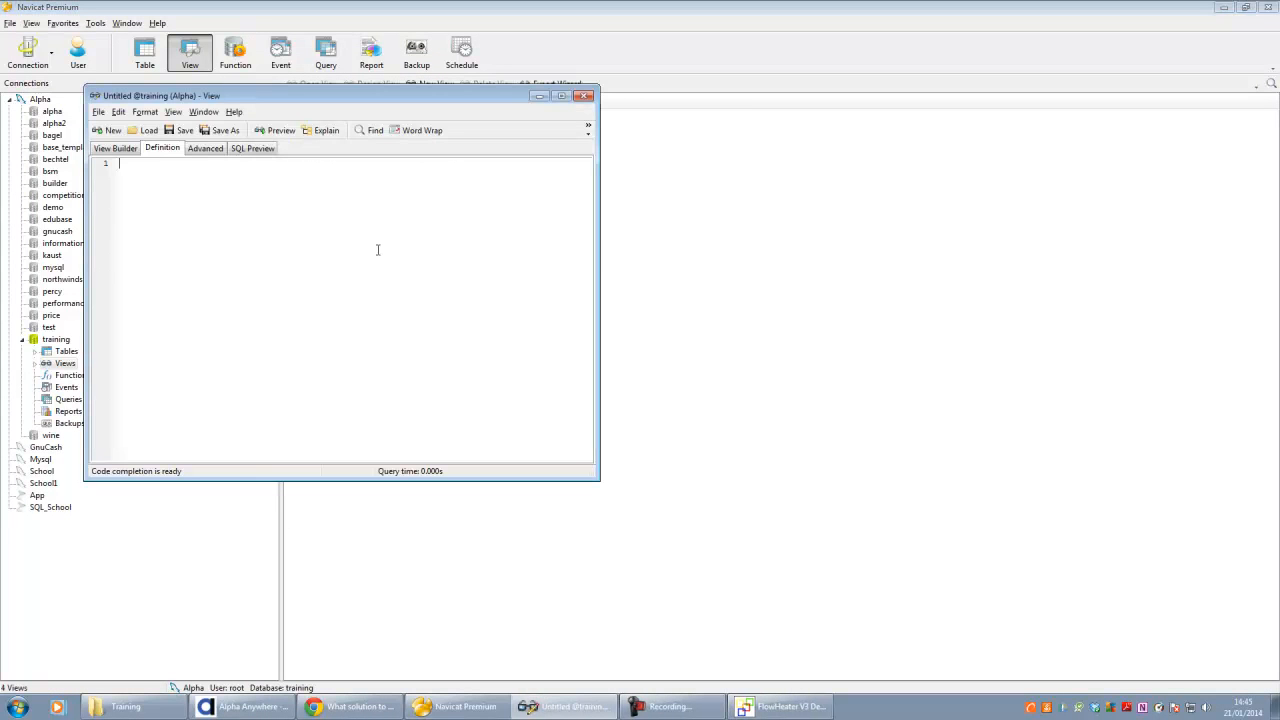
left_click(116, 149)
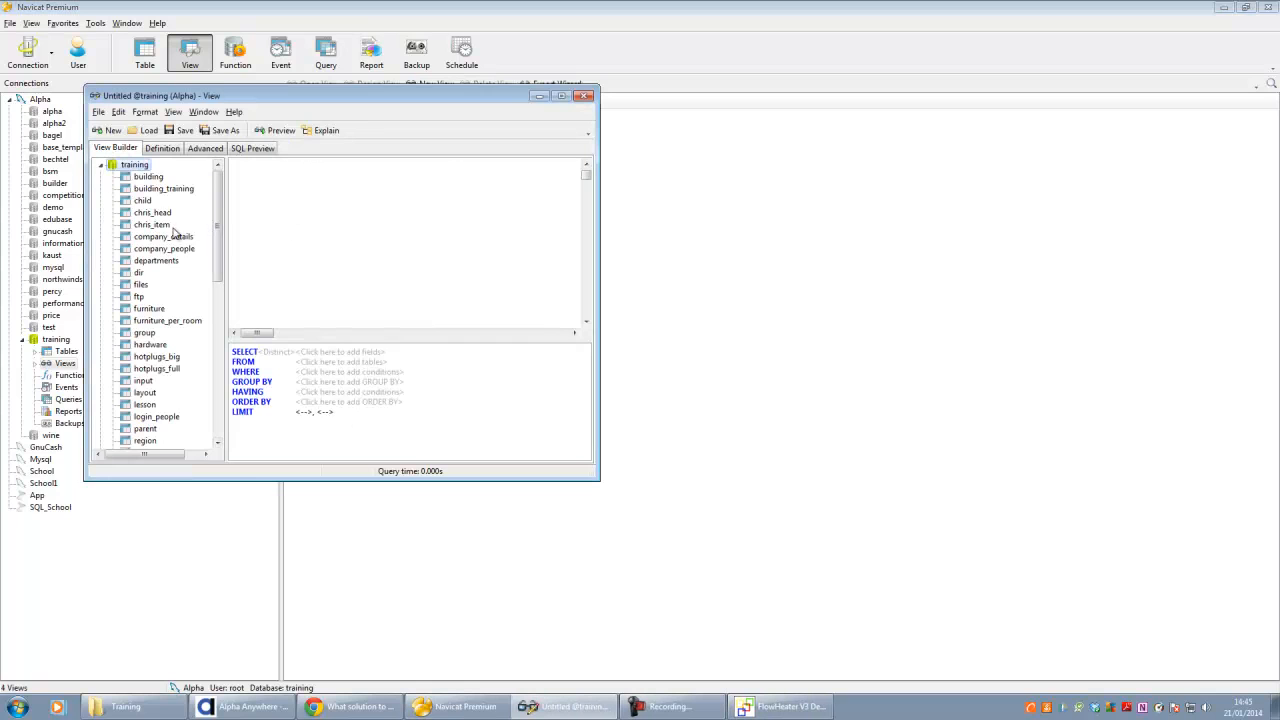
double_click(155, 213)
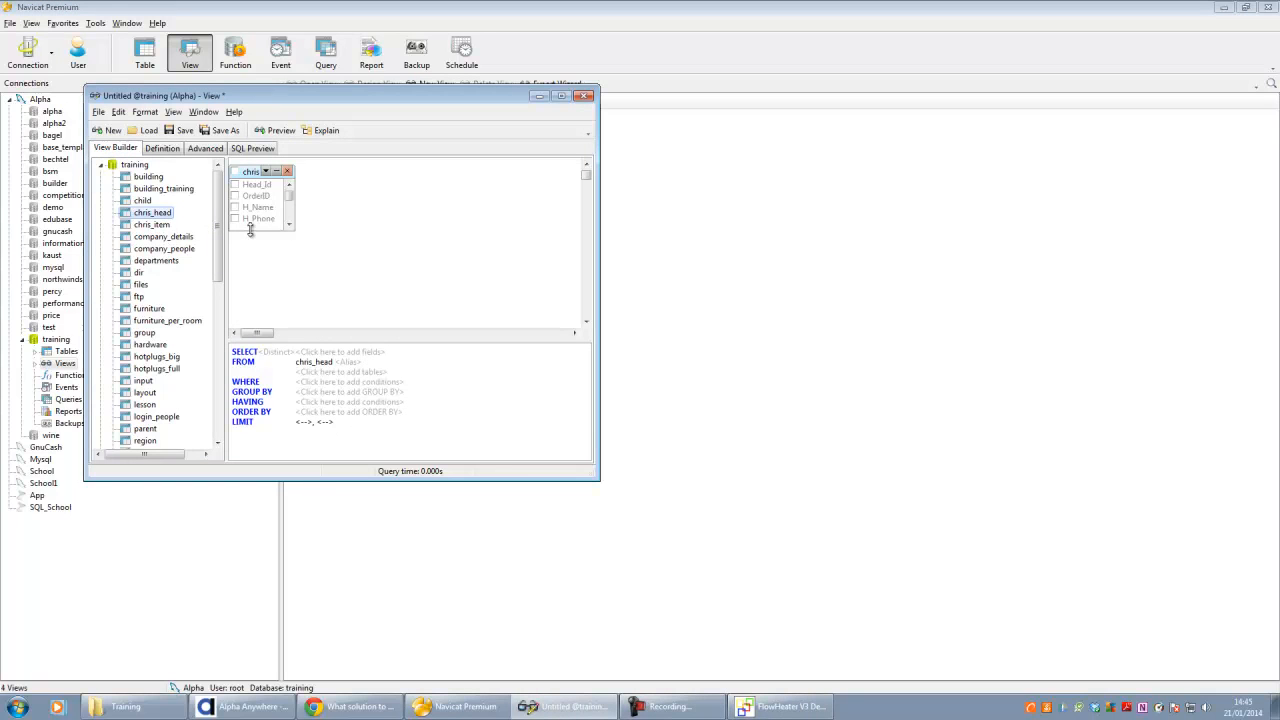
Enlarge the chris_head field list and include every field from OrderID through H_Date in the view, leaving out Head_Id
left_click_drag(250, 229, 250, 325)
left_click(235, 196)
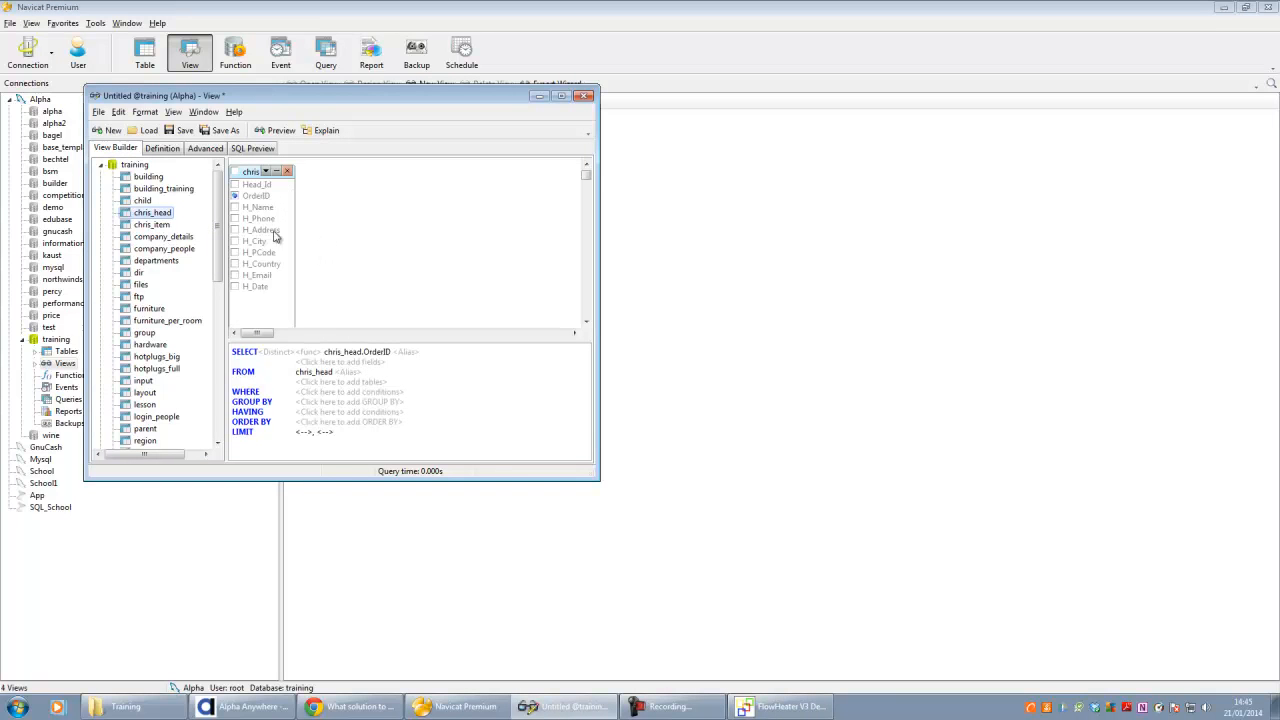
left_click(235, 207)
left_click(235, 218)
left_click(235, 230)
left_click(235, 241)
left_click(235, 253)
left_click(235, 264)
left_click(235, 276)
left_click(235, 287)
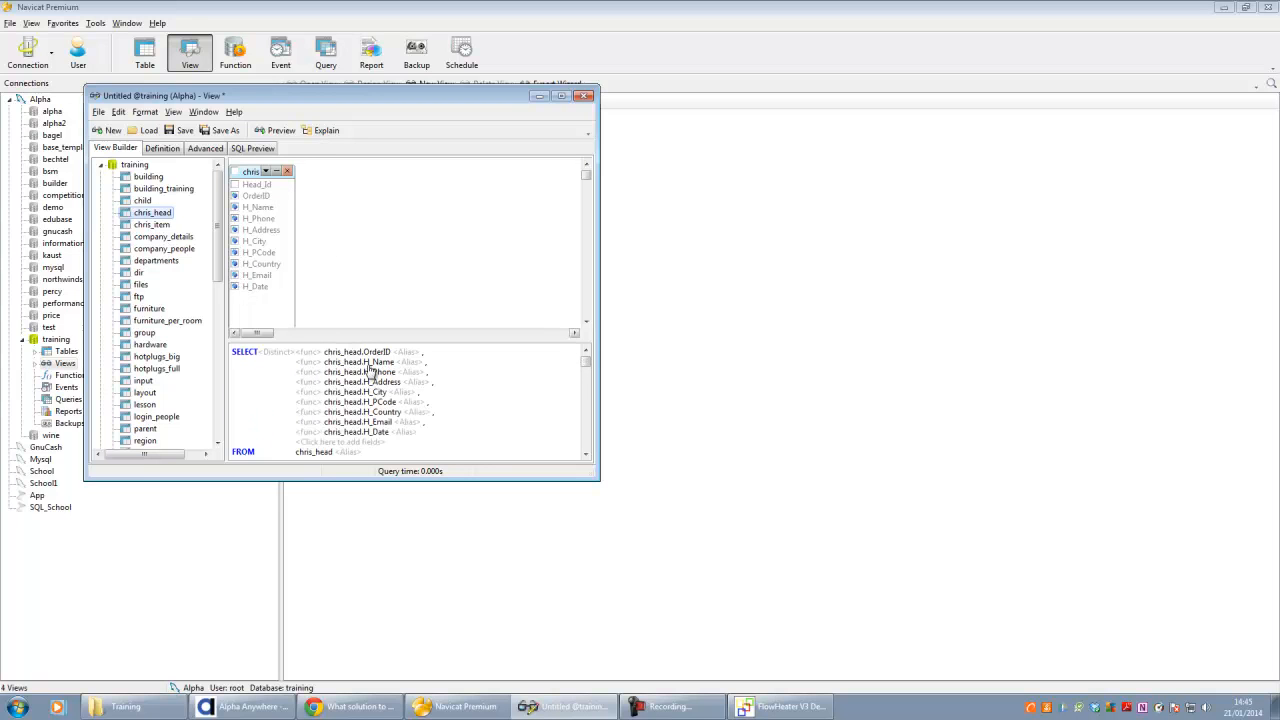
Make the view's SELECT return DISTINCT records and preview the result in an enlarged window
left_click(272, 355)
left_click(279, 132)
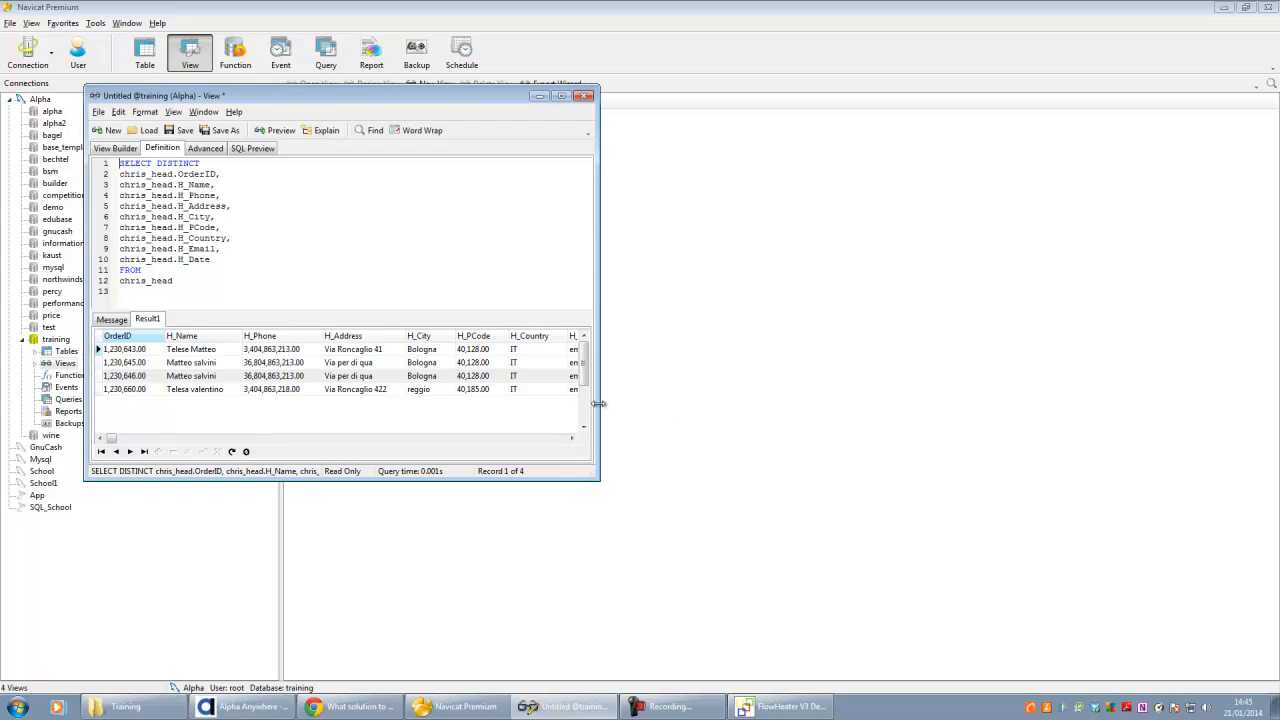
left_click_drag(598, 404, 1198, 404)
left_click_drag(478, 481, 420, 584)
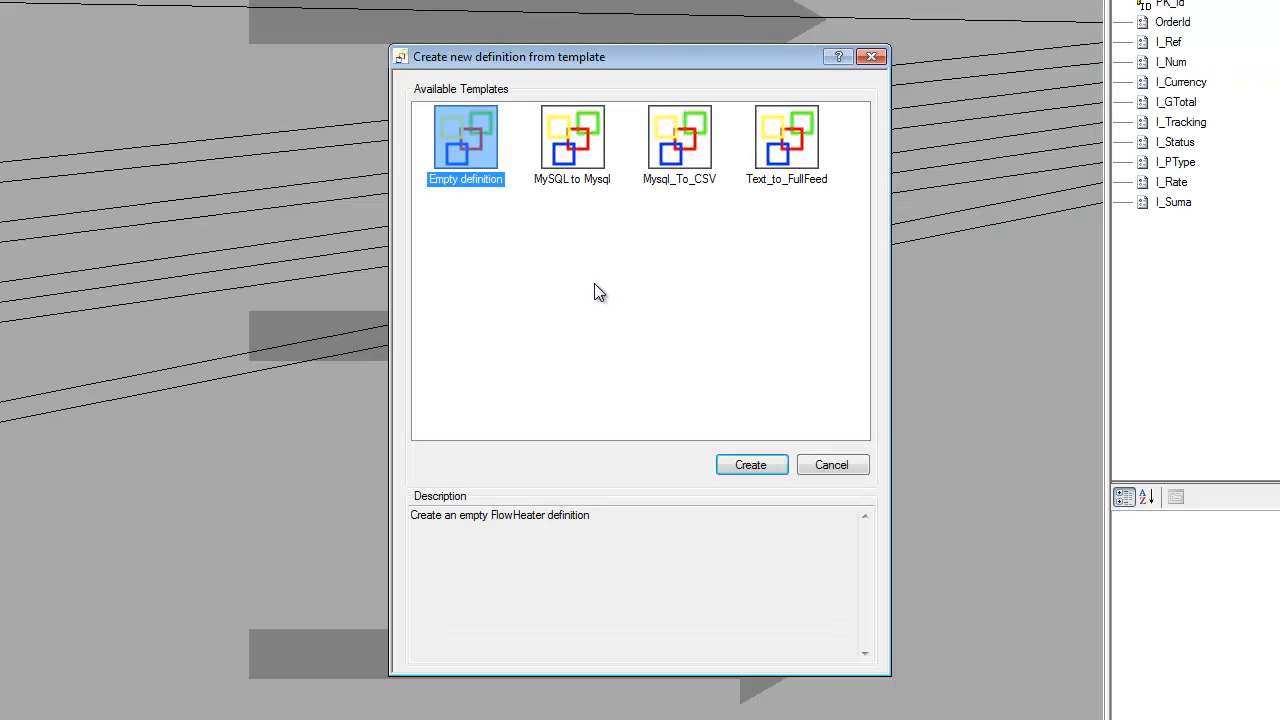
In FlowHeater, create a definition from the MySQL to Mysql template and load the chris_unique schema into its read adapter
left_click(570, 135)
left_click(748, 464)
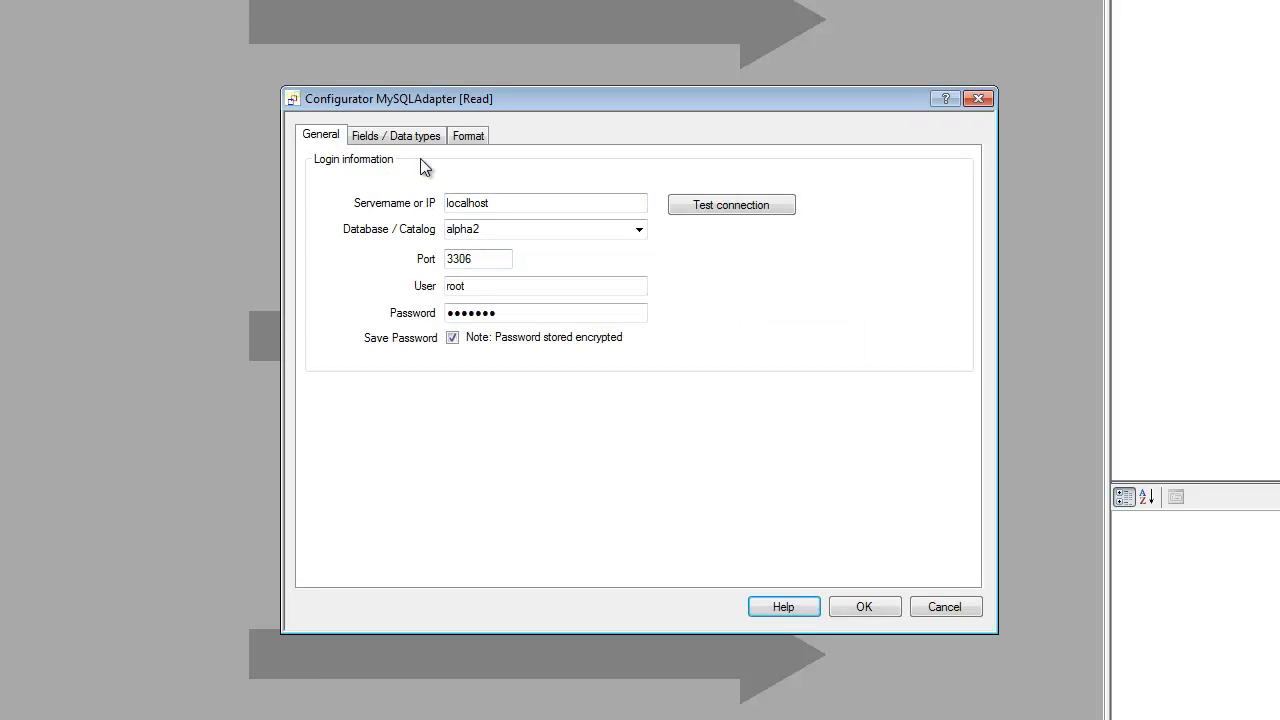
left_click(392, 135)
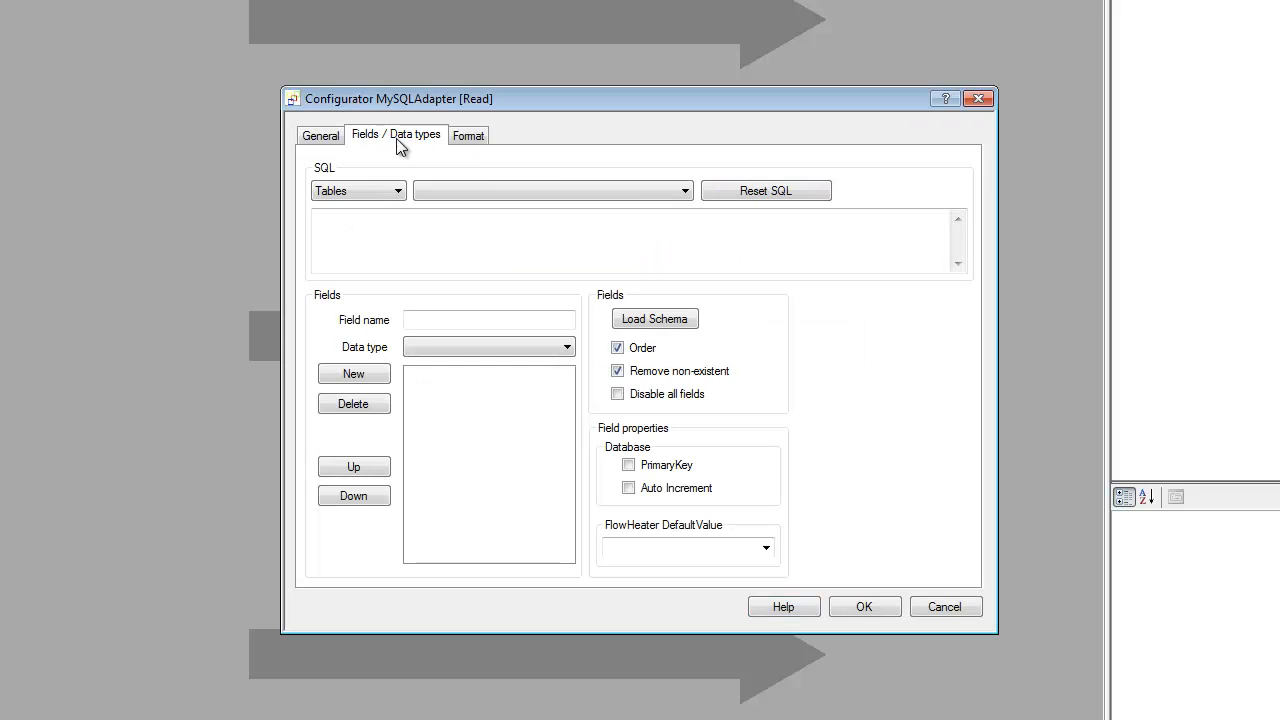
left_click(686, 194)
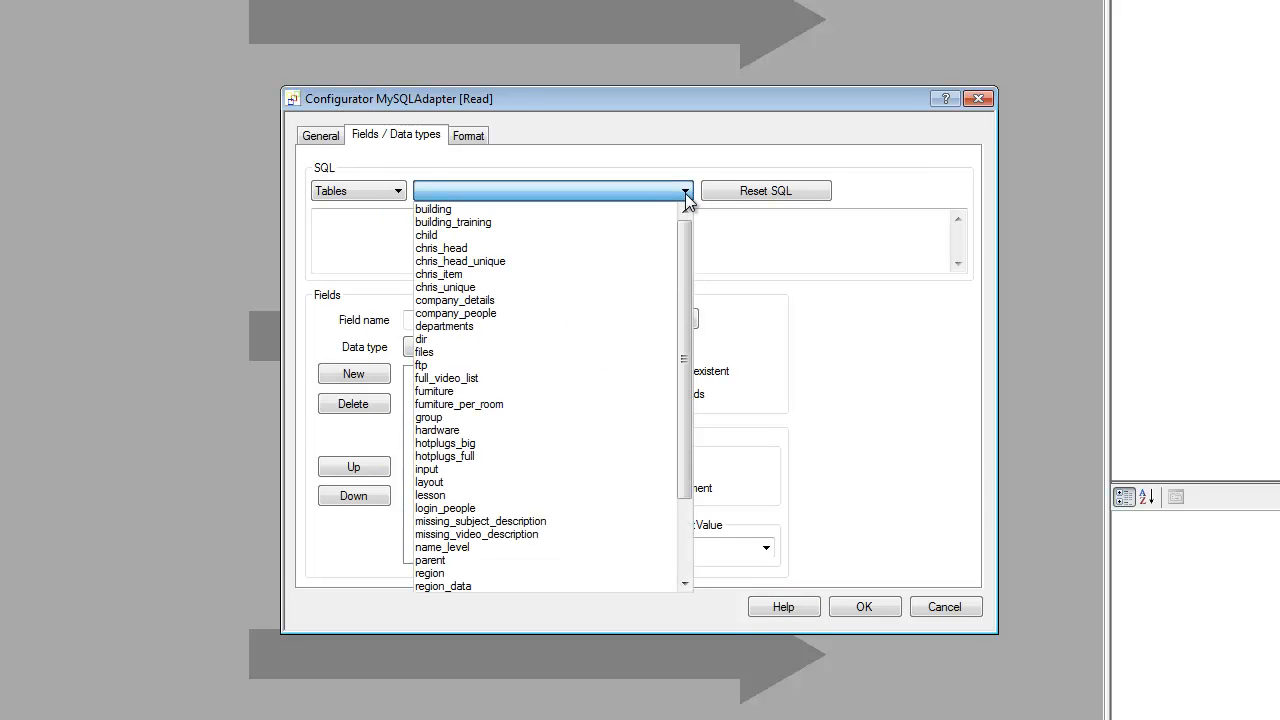
left_click(560, 287)
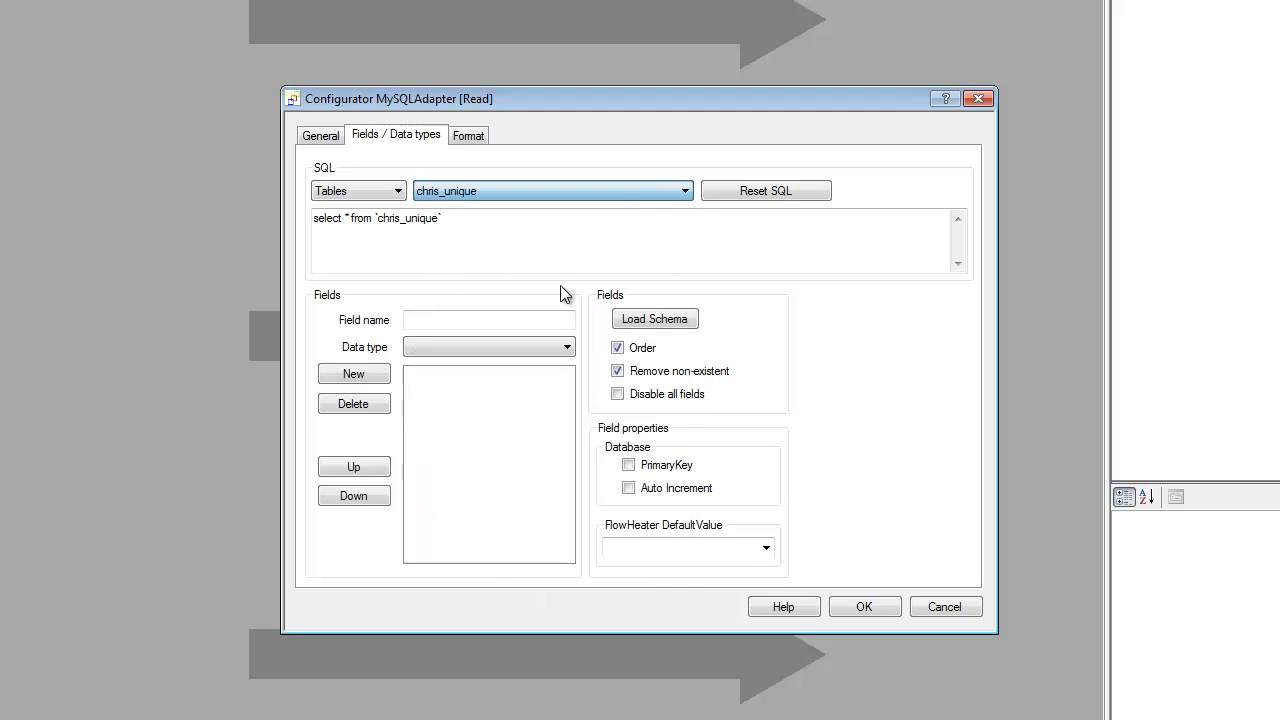
left_click(659, 318)
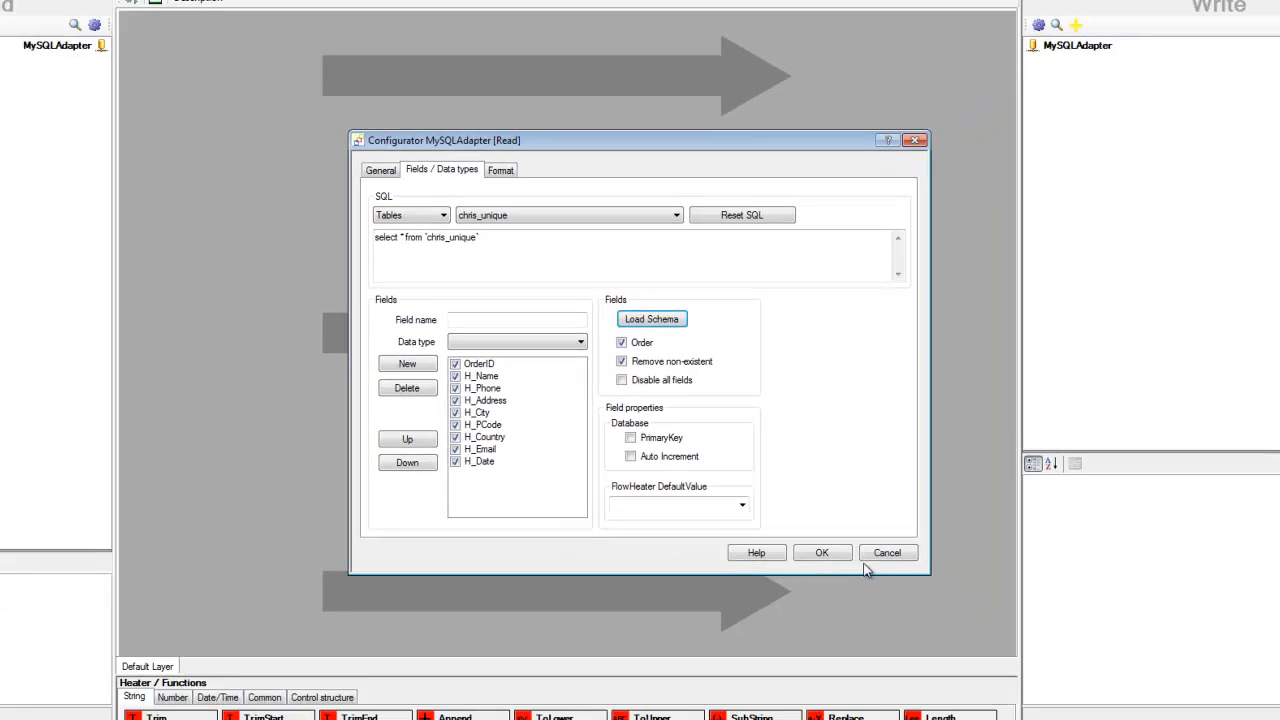
left_click(789, 511)
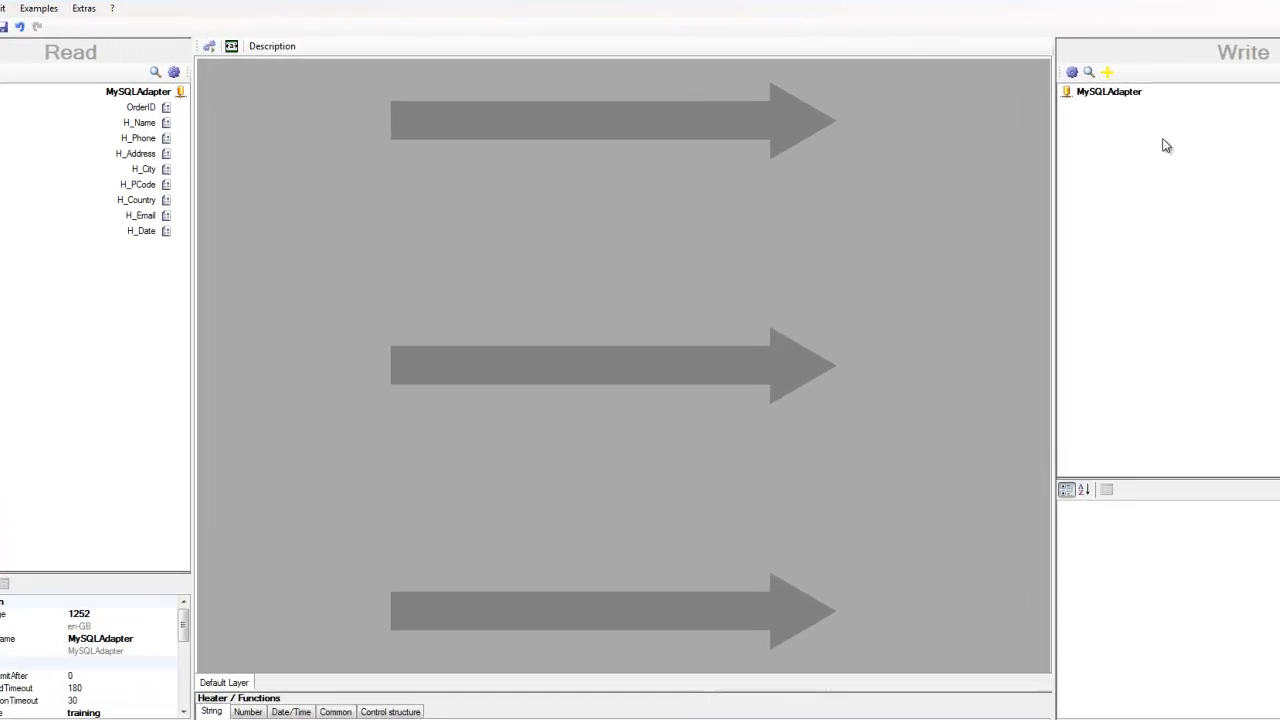
Configure the MySQL write adapter with the training database and the chris_head_unique table, and load its schema
left_click(1153, 68)
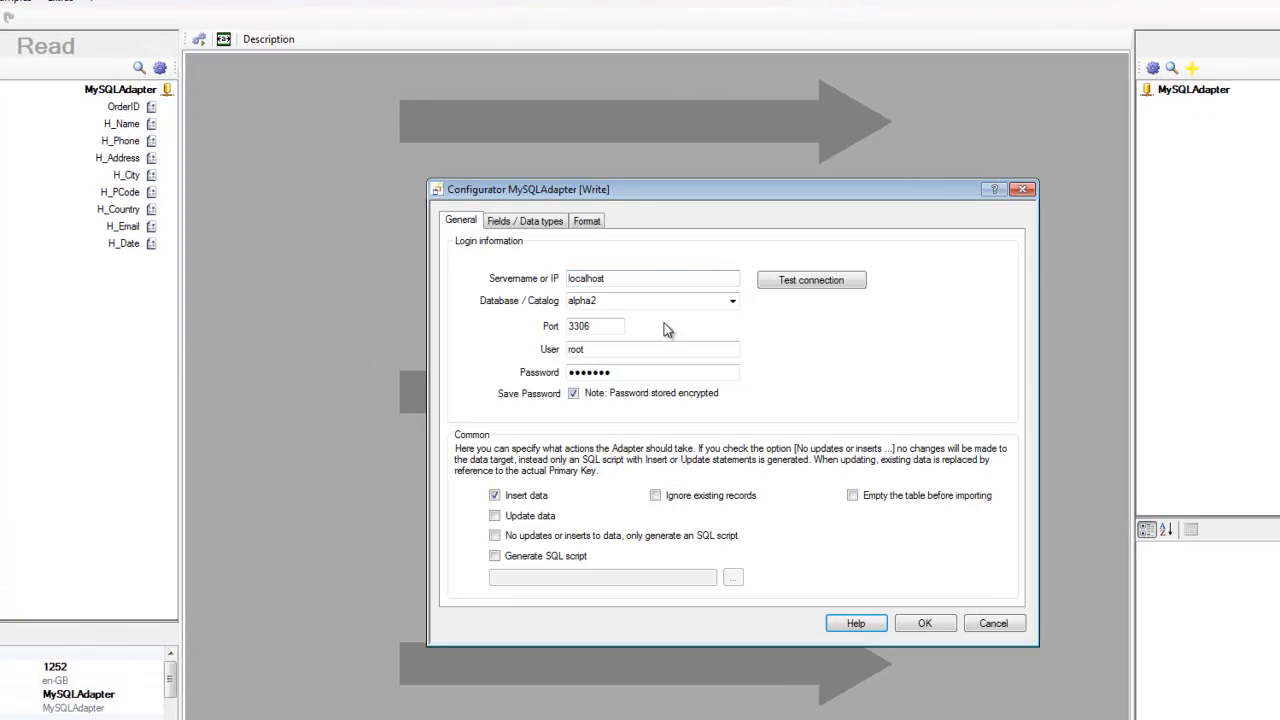
left_click(733, 301)
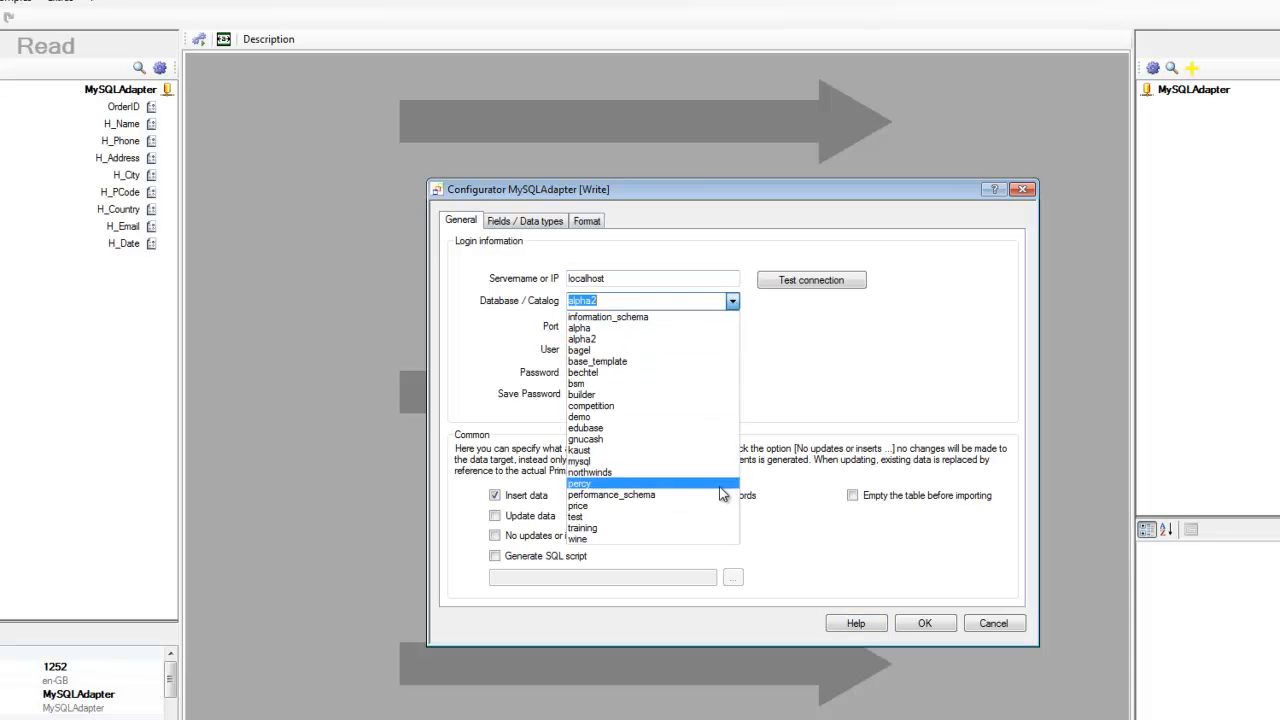
left_click(707, 528)
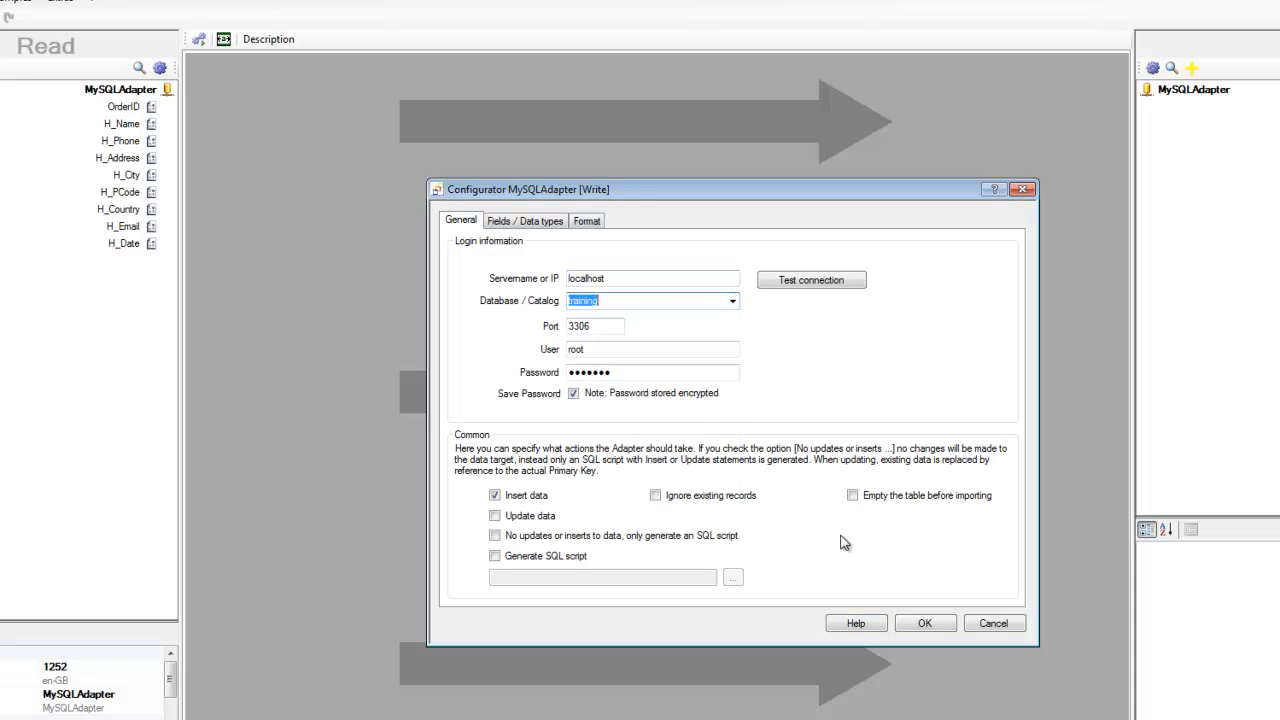
left_click(524, 220)
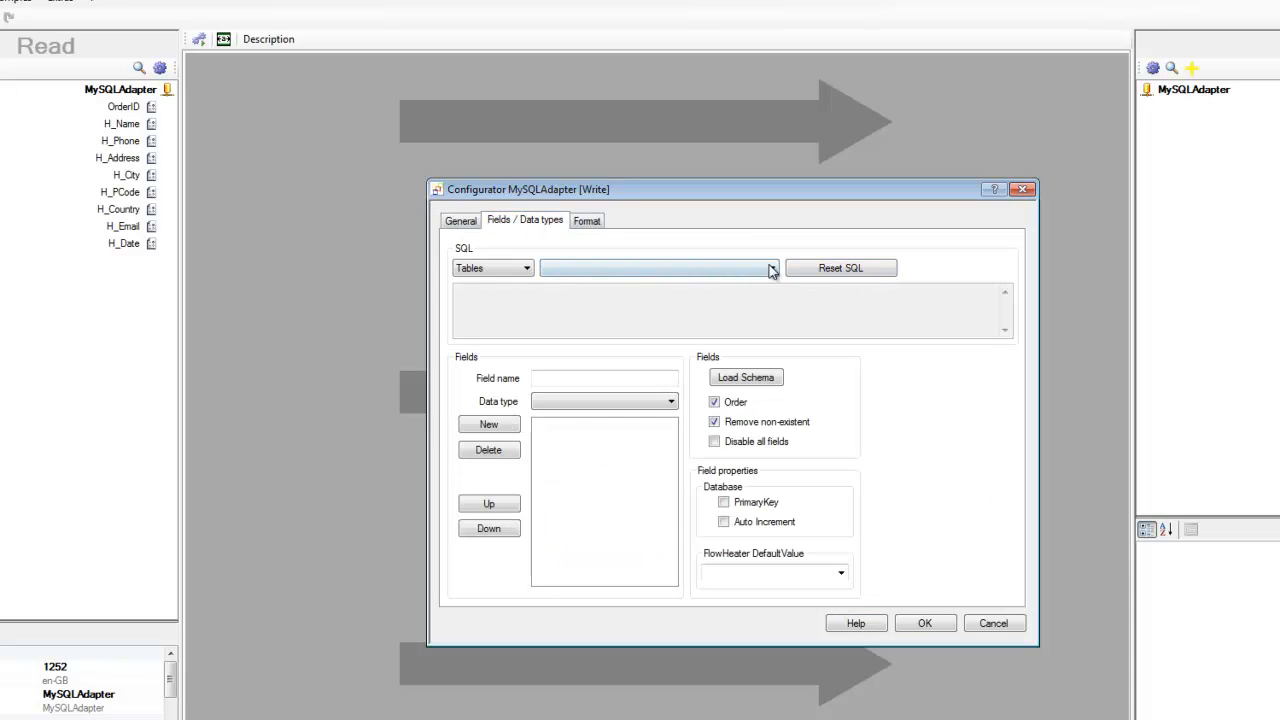
left_click(772, 269)
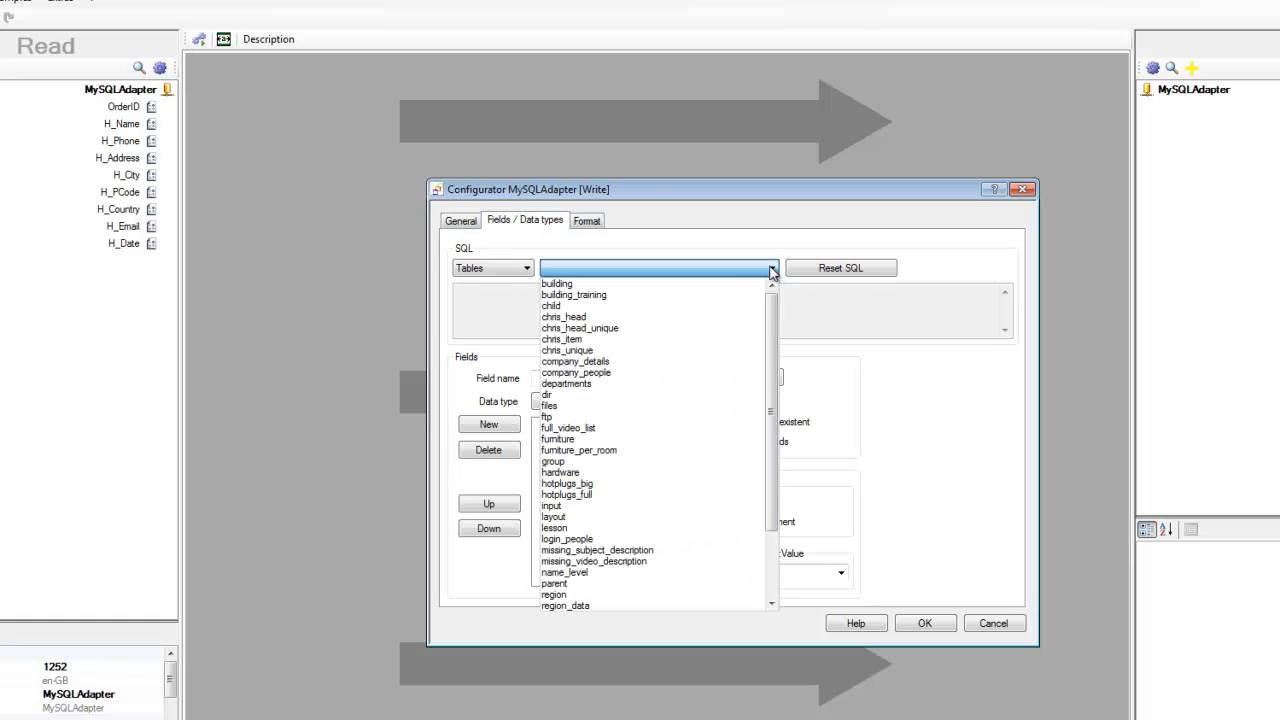
left_click(630, 329)
left_click(746, 377)
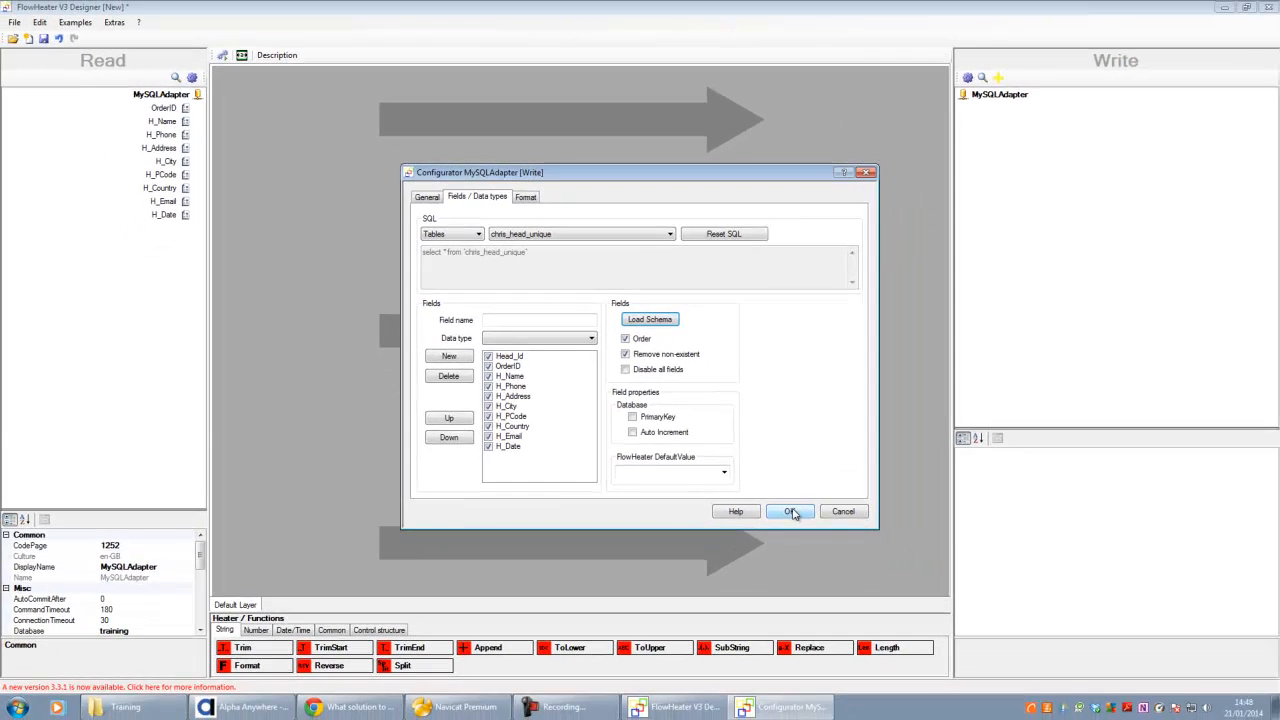
left_click(924, 623)
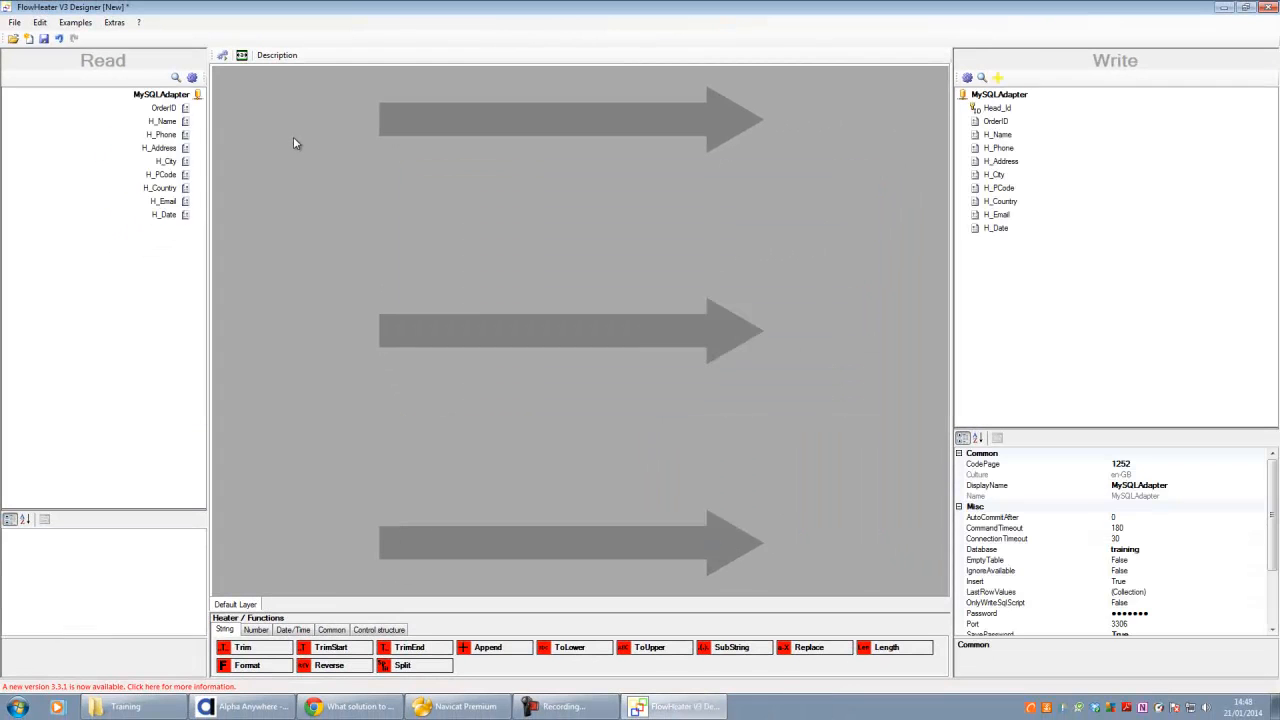
Connect the matching read and write fields automatically and execute the definition as a test run
left_click(241, 56)
left_click(703, 397)
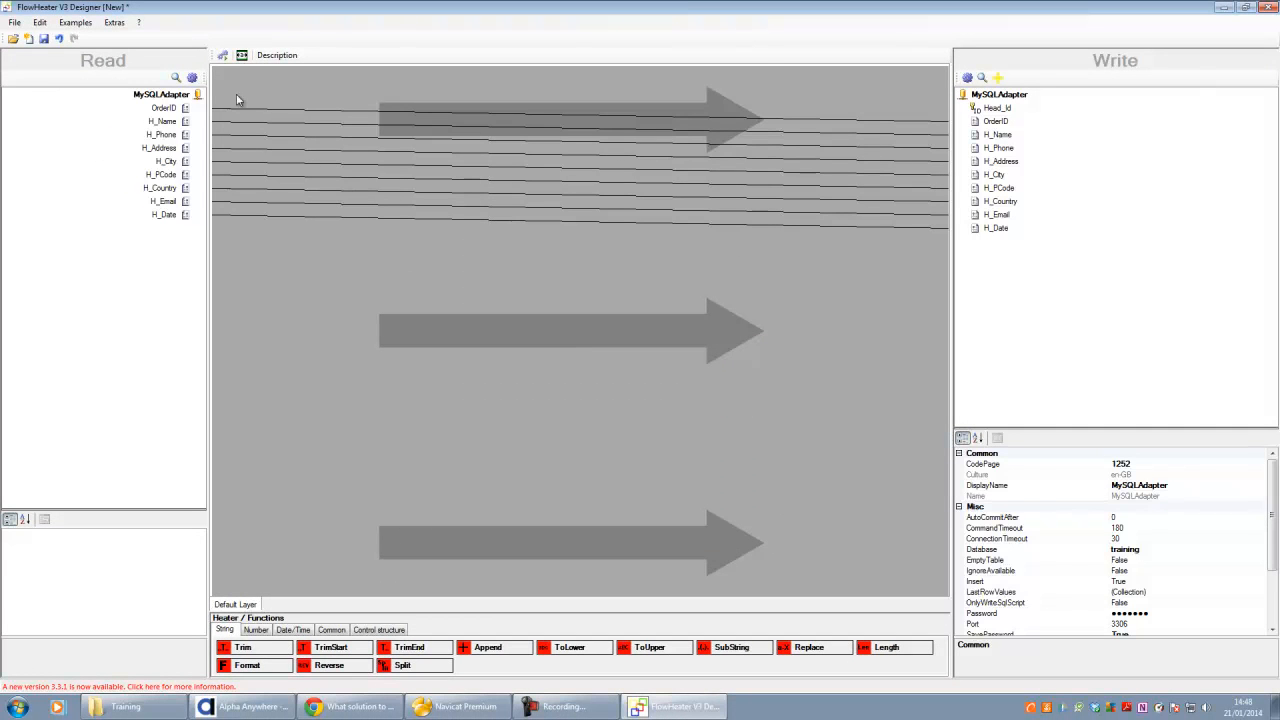
left_click(222, 55)
left_click(873, 258)
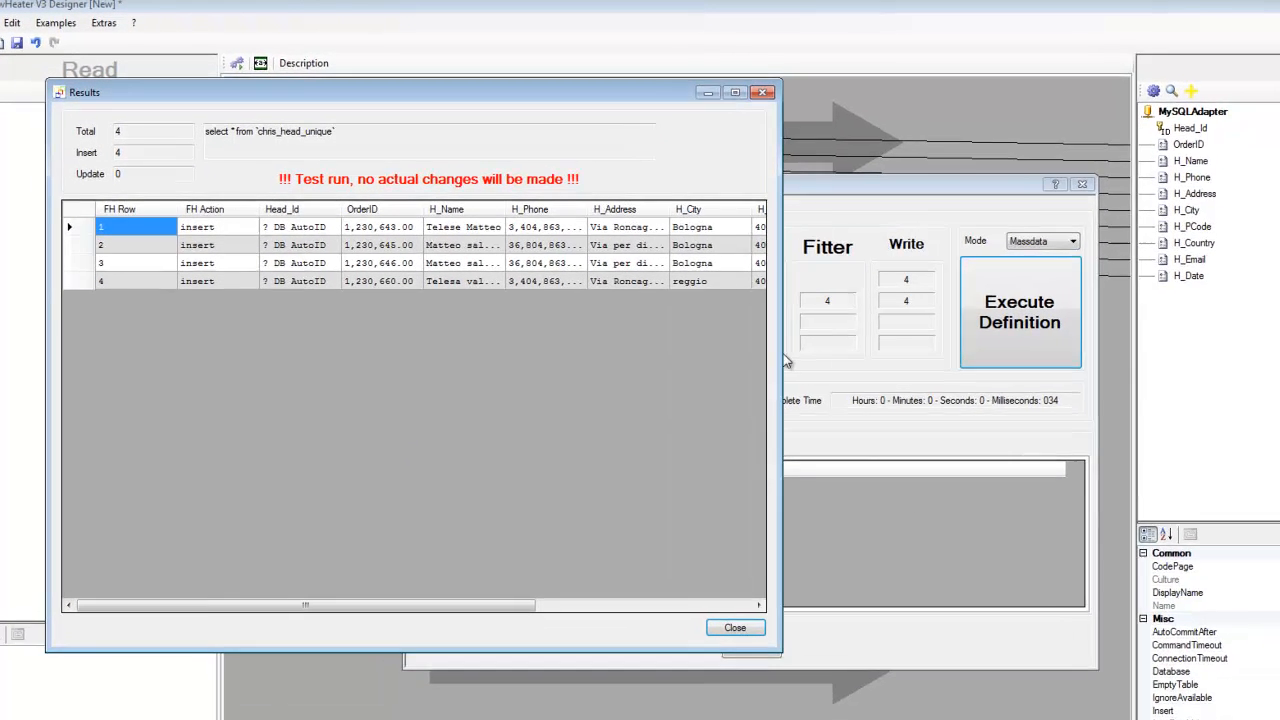
left_click(702, 318)
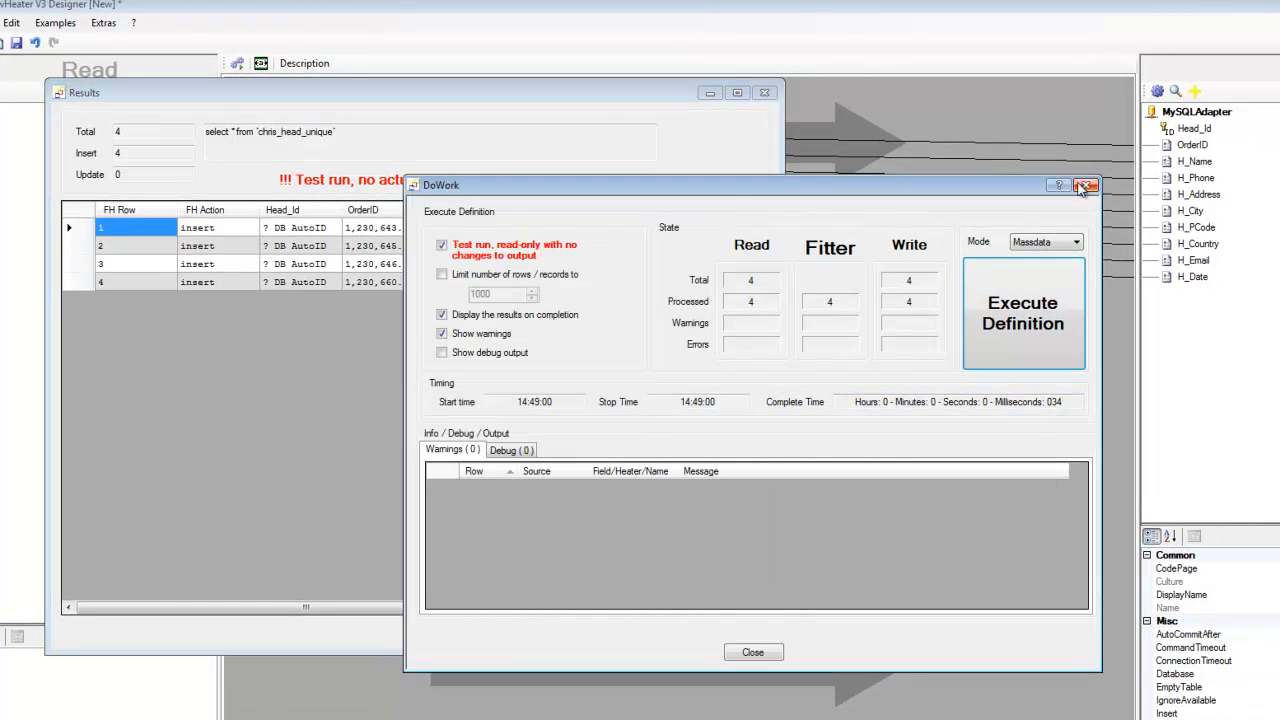
Execute the definition with the test run option off to write the unique header records, and dismiss the results
left_click(441, 249)
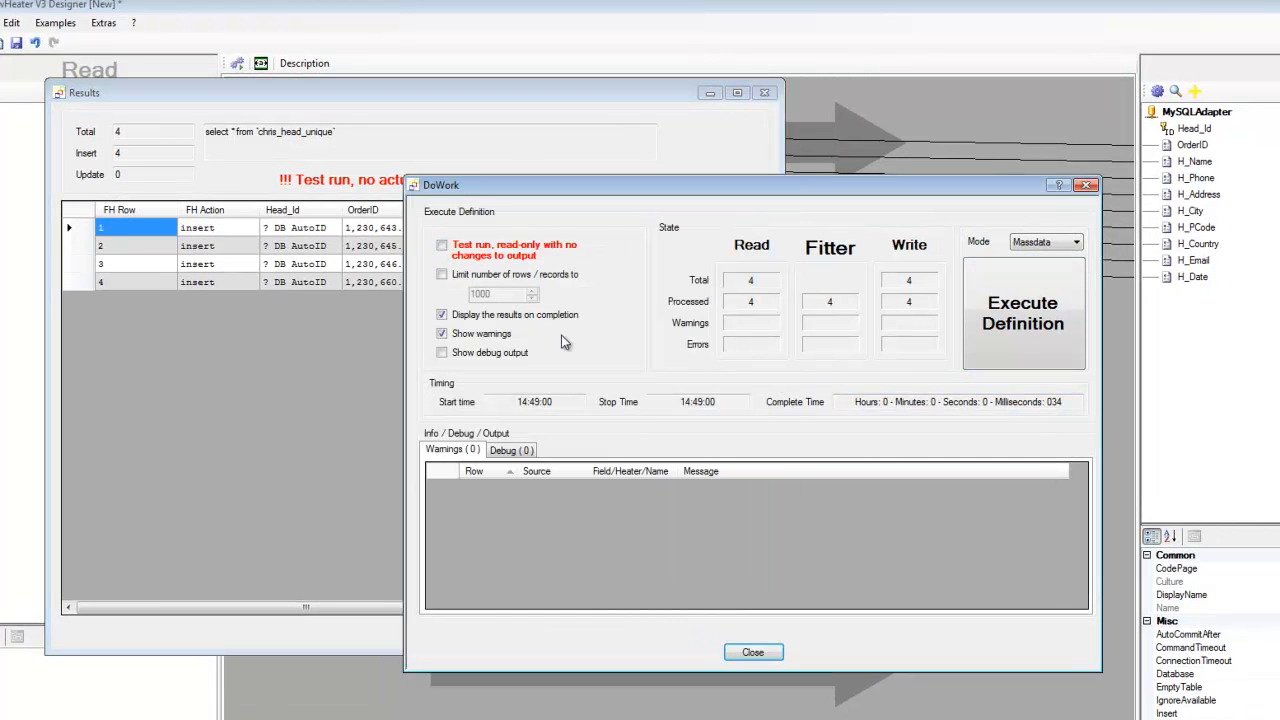
left_click(1025, 330)
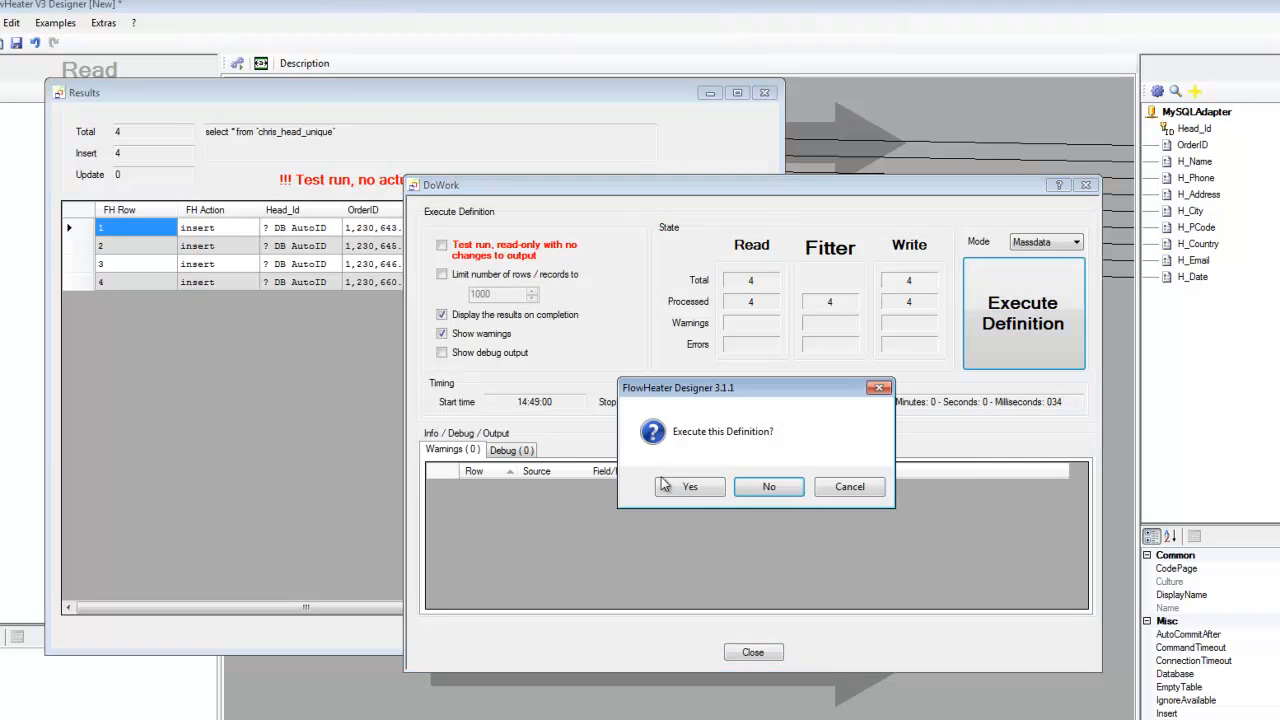
left_click(686, 487)
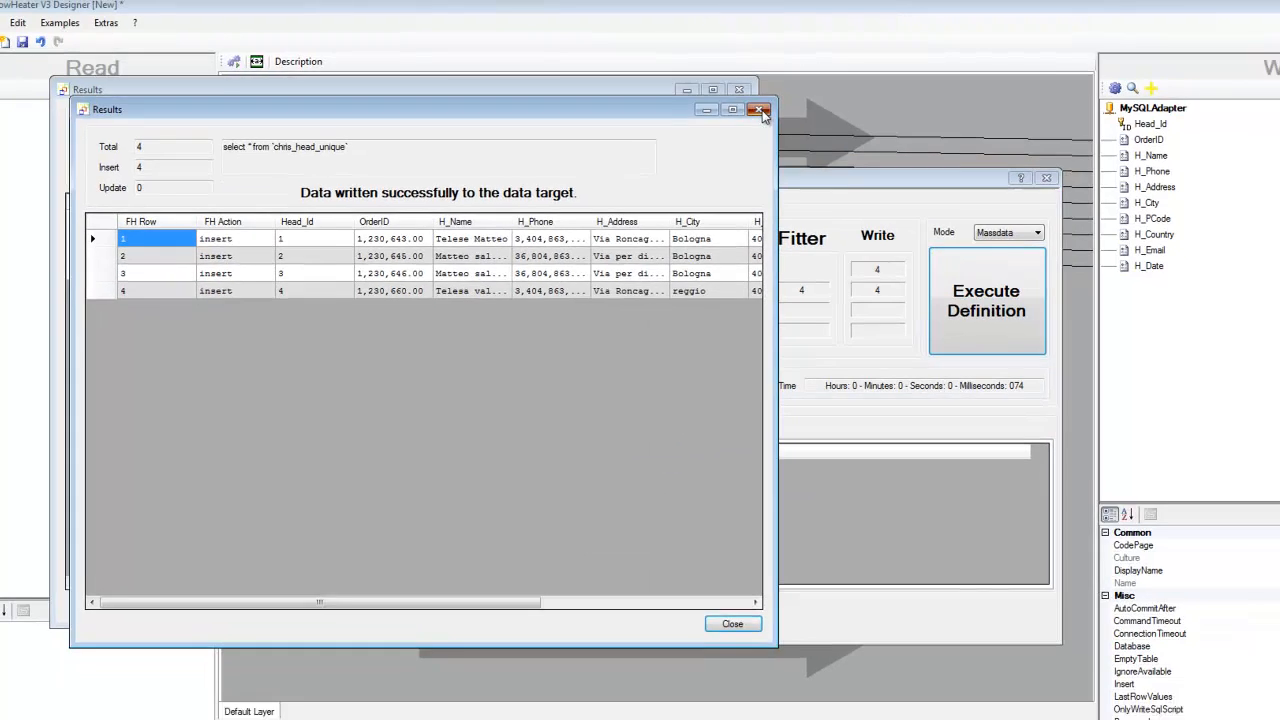
left_click(786, 114)
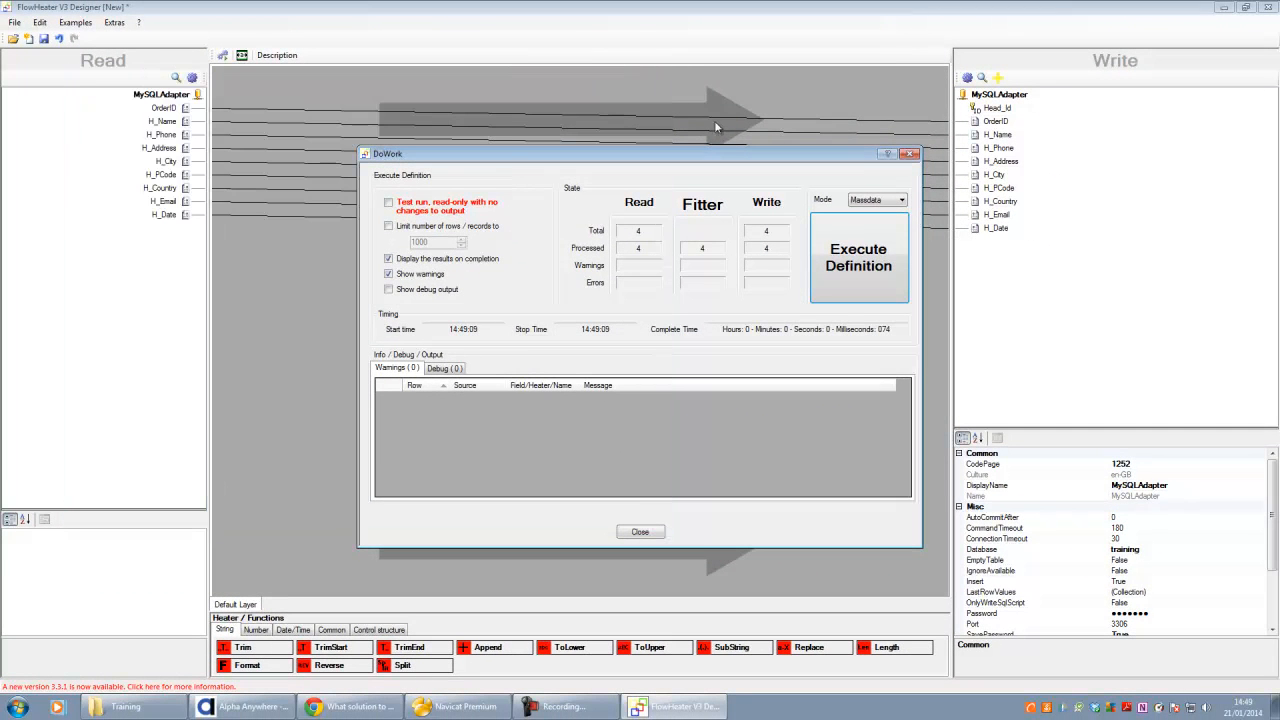
left_click(911, 153)
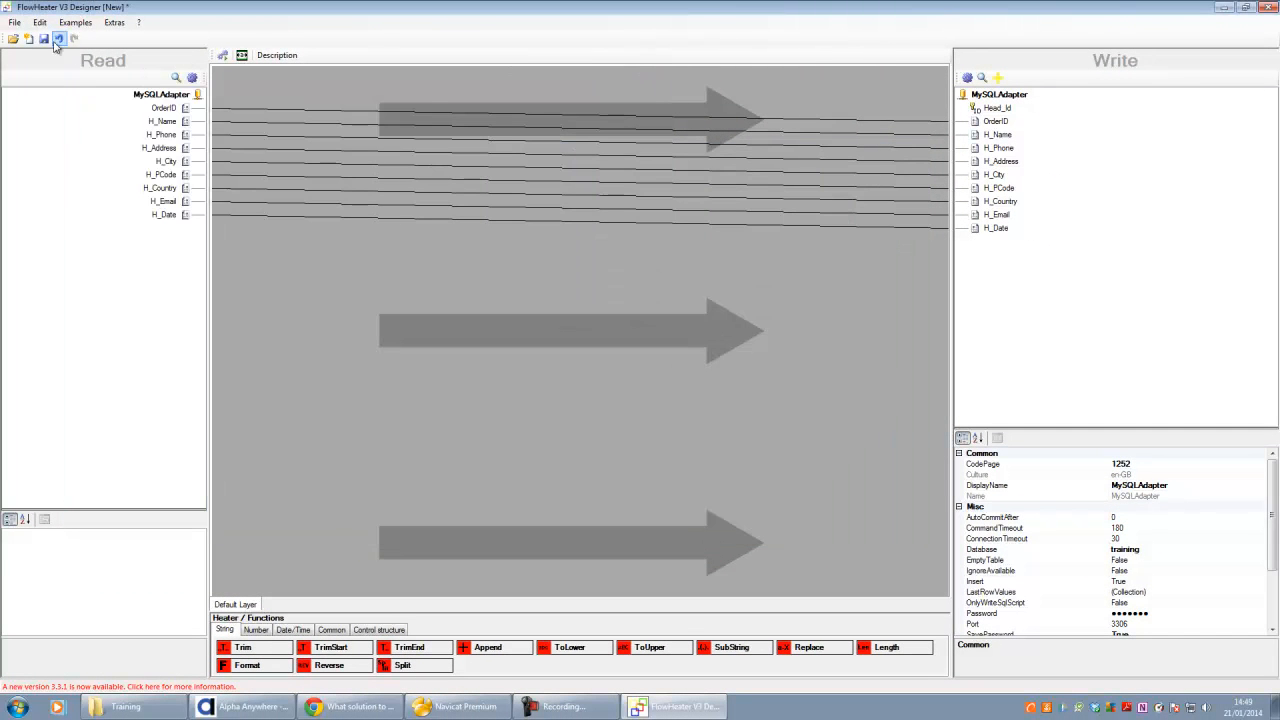
Save the definition as Chris_Unique_In in the Training folder and close FlowHeater
left_click(17, 24)
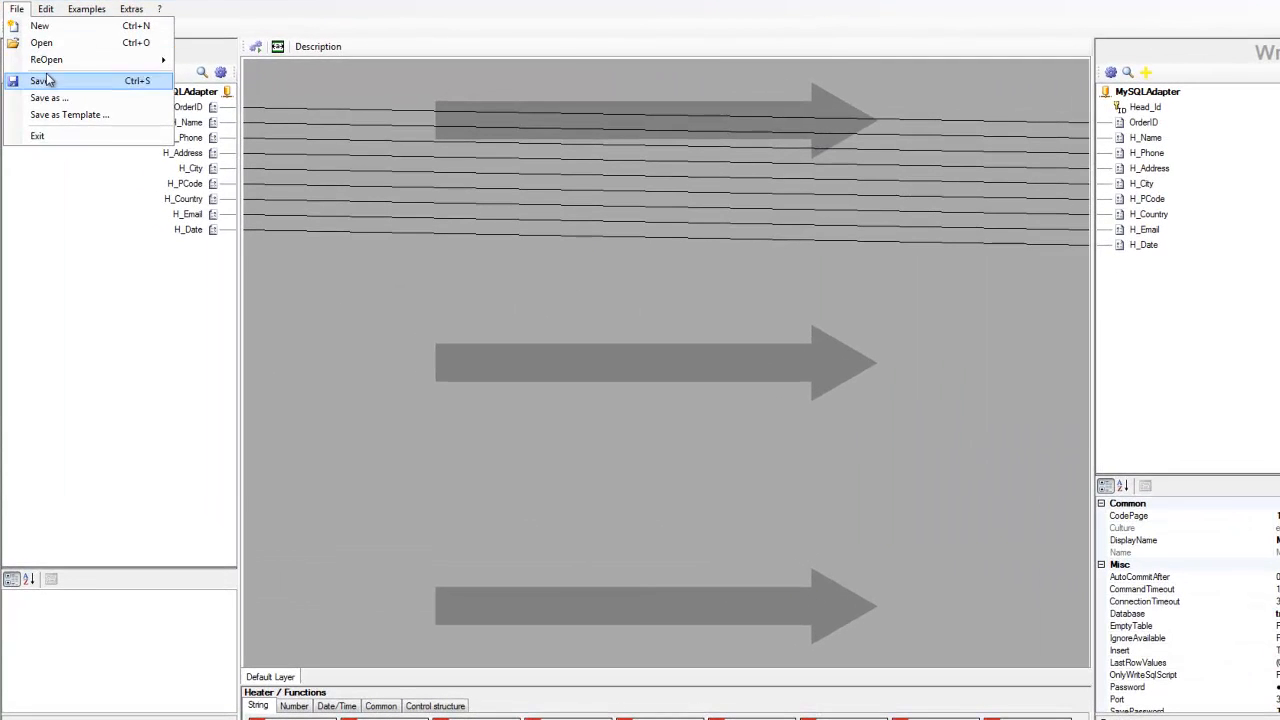
left_click(45, 97)
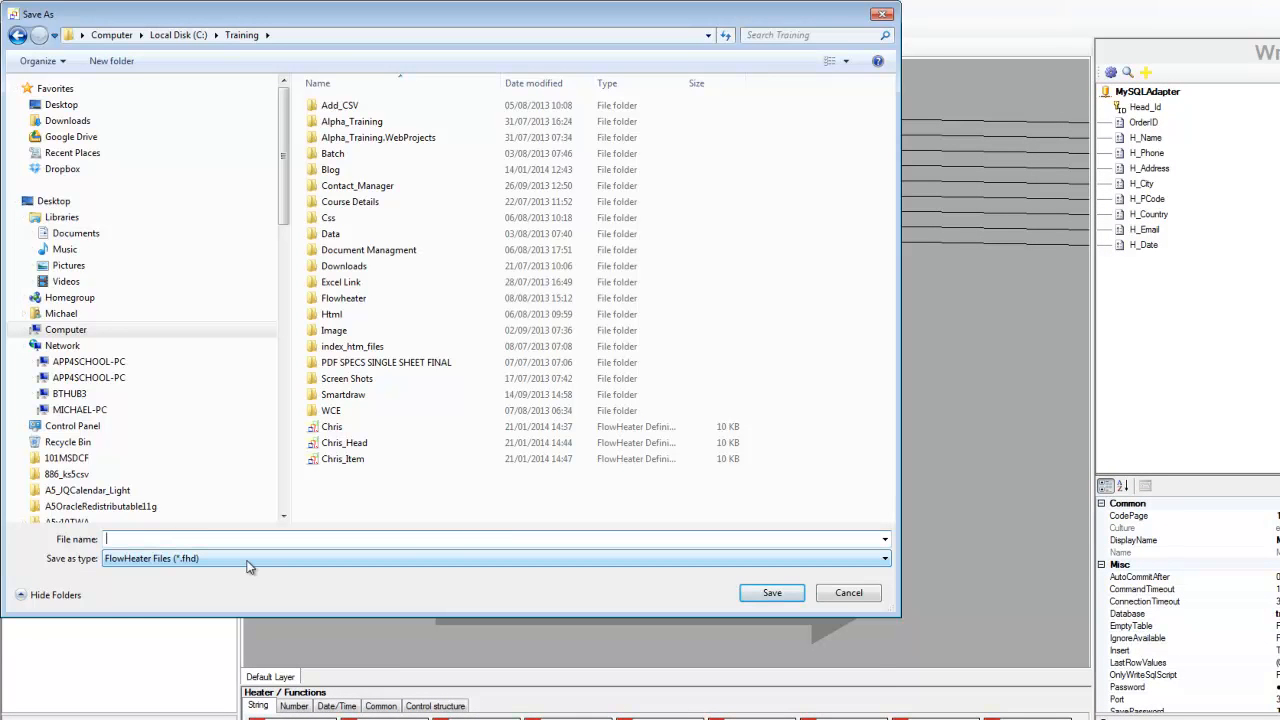
type("Chri")
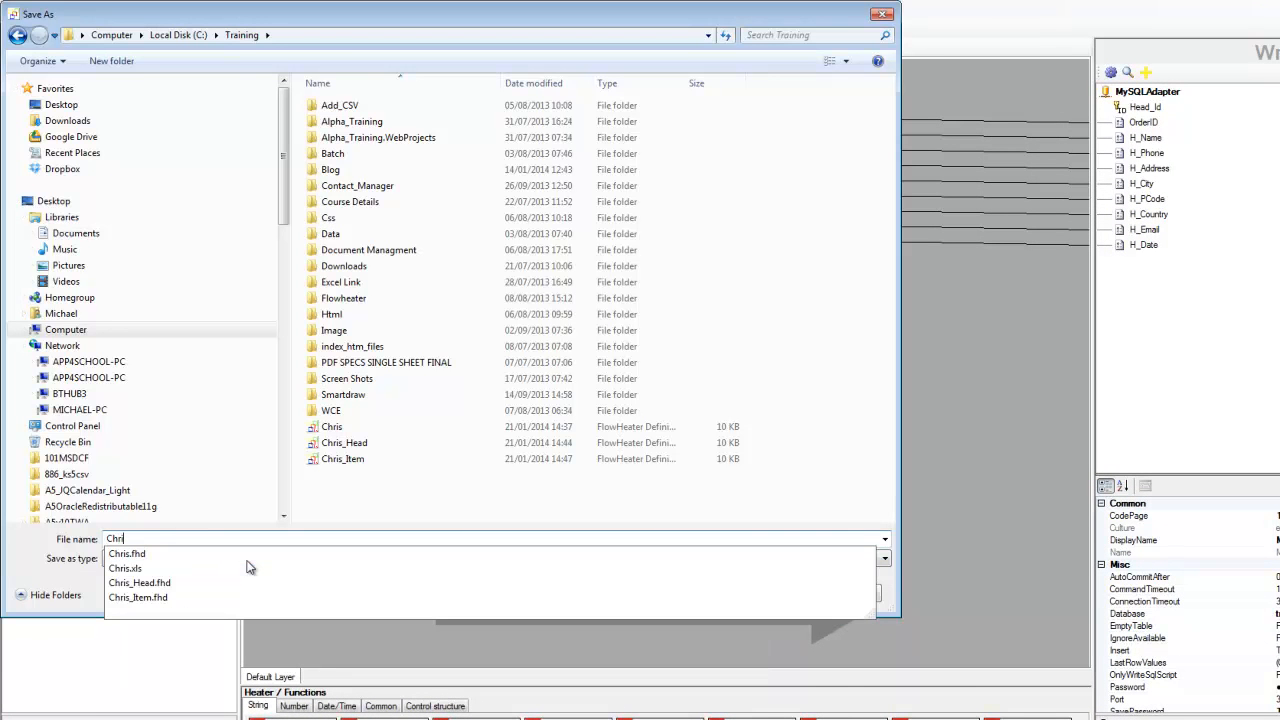
type("s_Unique")
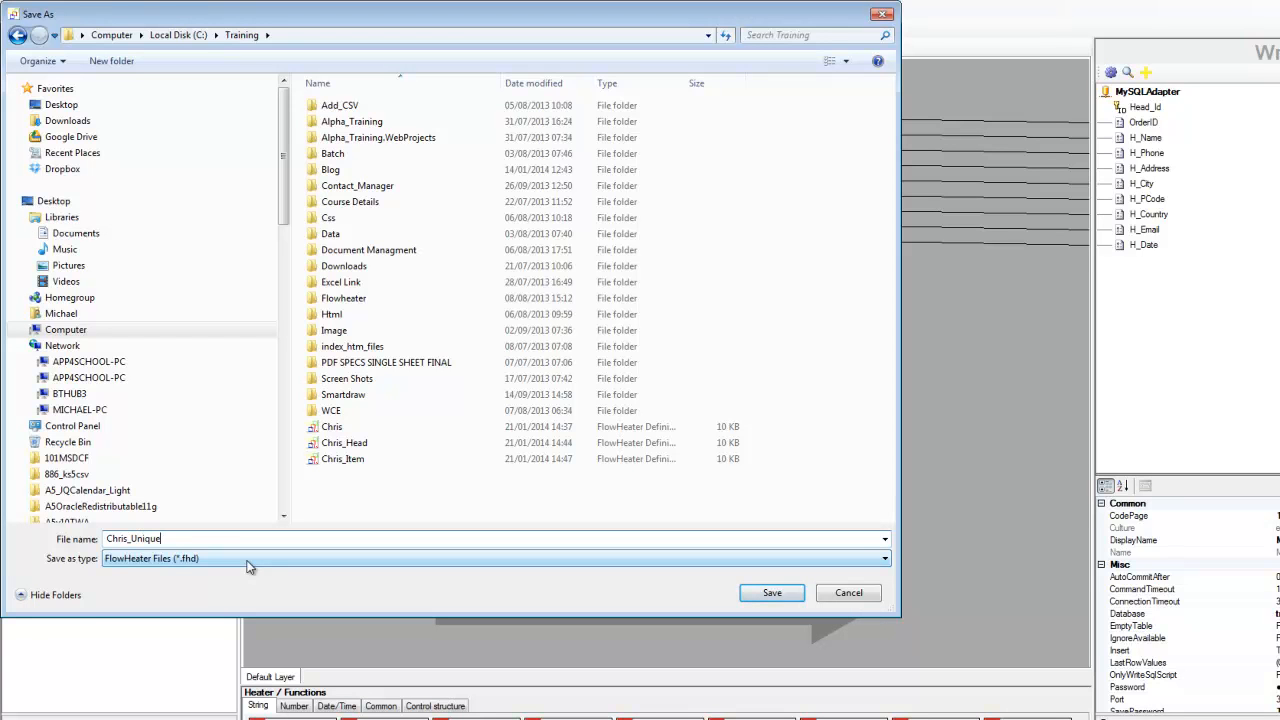
type("_In")
left_click(752, 593)
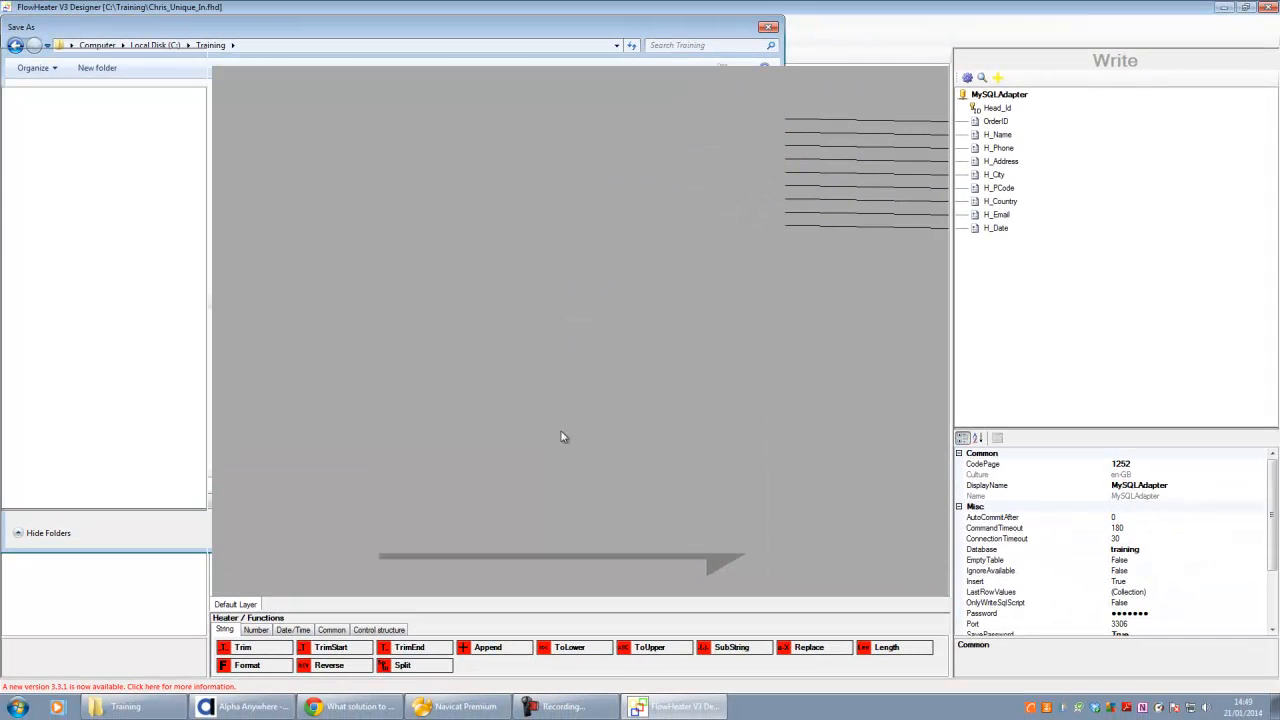
left_click(1268, 9)
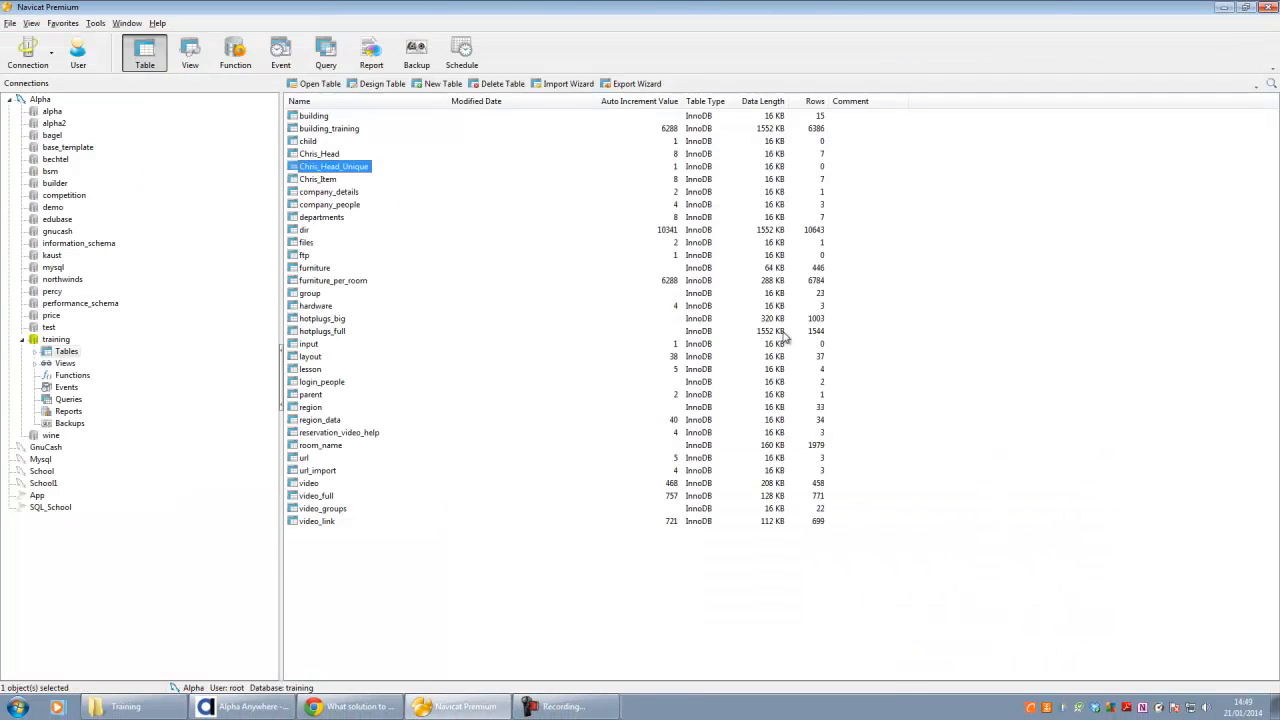
In Navicat, inspect the Chris_Head_Unique table's records with the window and H_Date column widened, and close the table
double_click(336, 167)
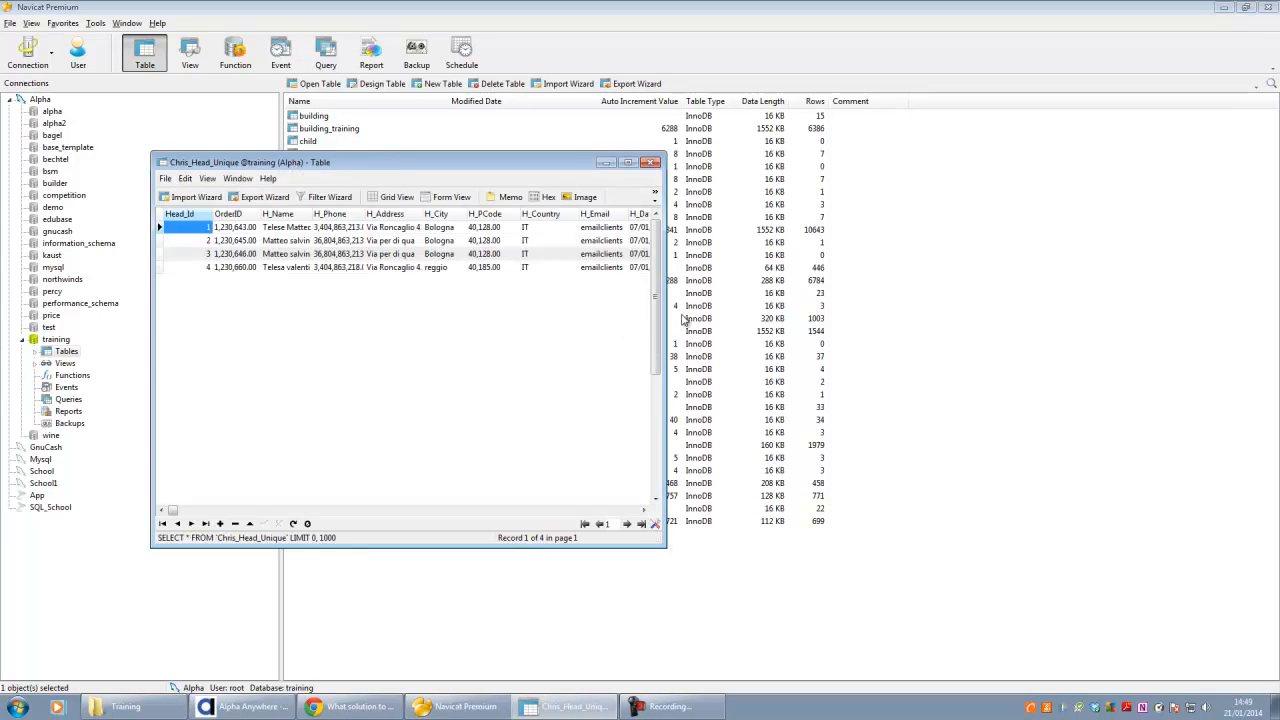
left_click_drag(667, 386, 1274, 386)
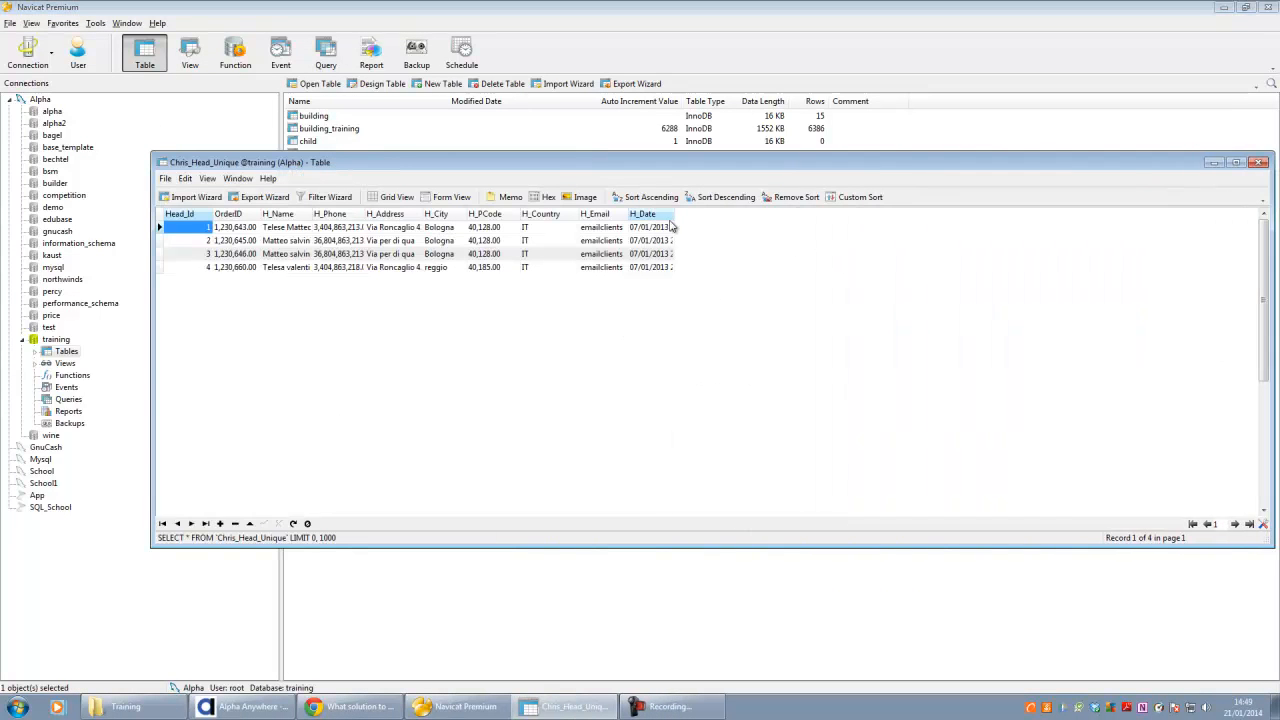
left_click_drag(674, 215, 918, 215)
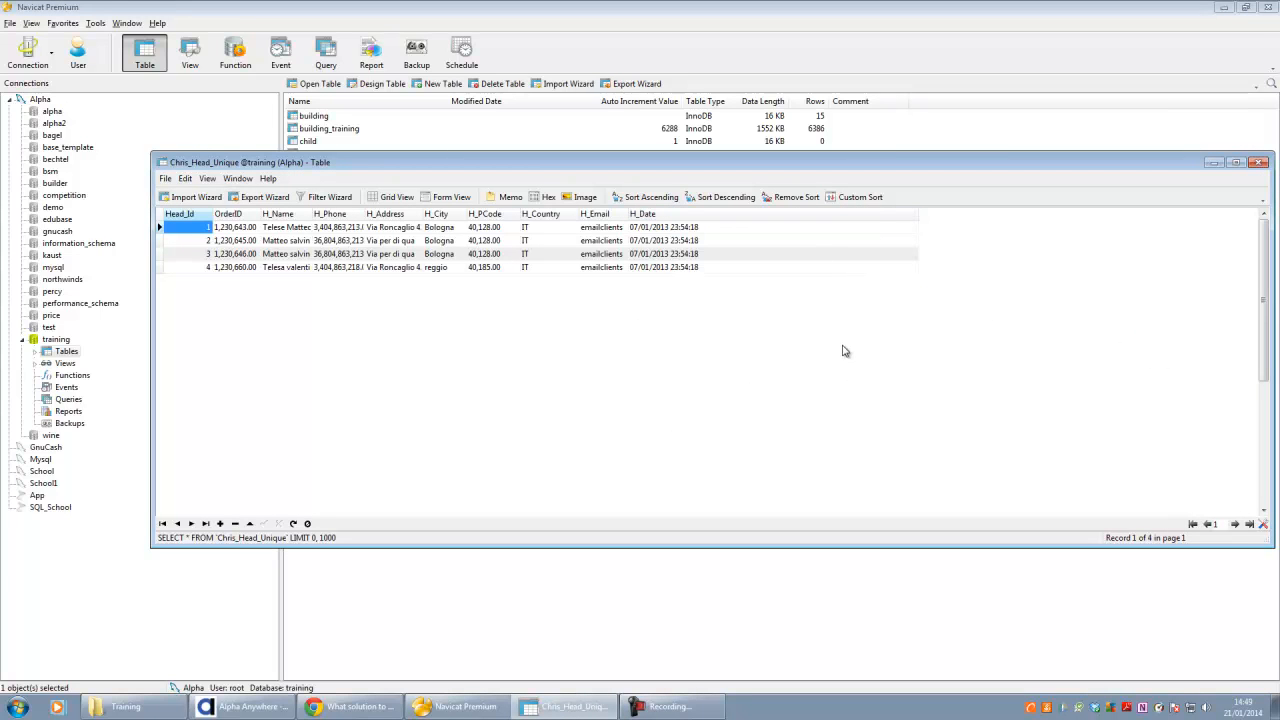
left_click(1261, 162)
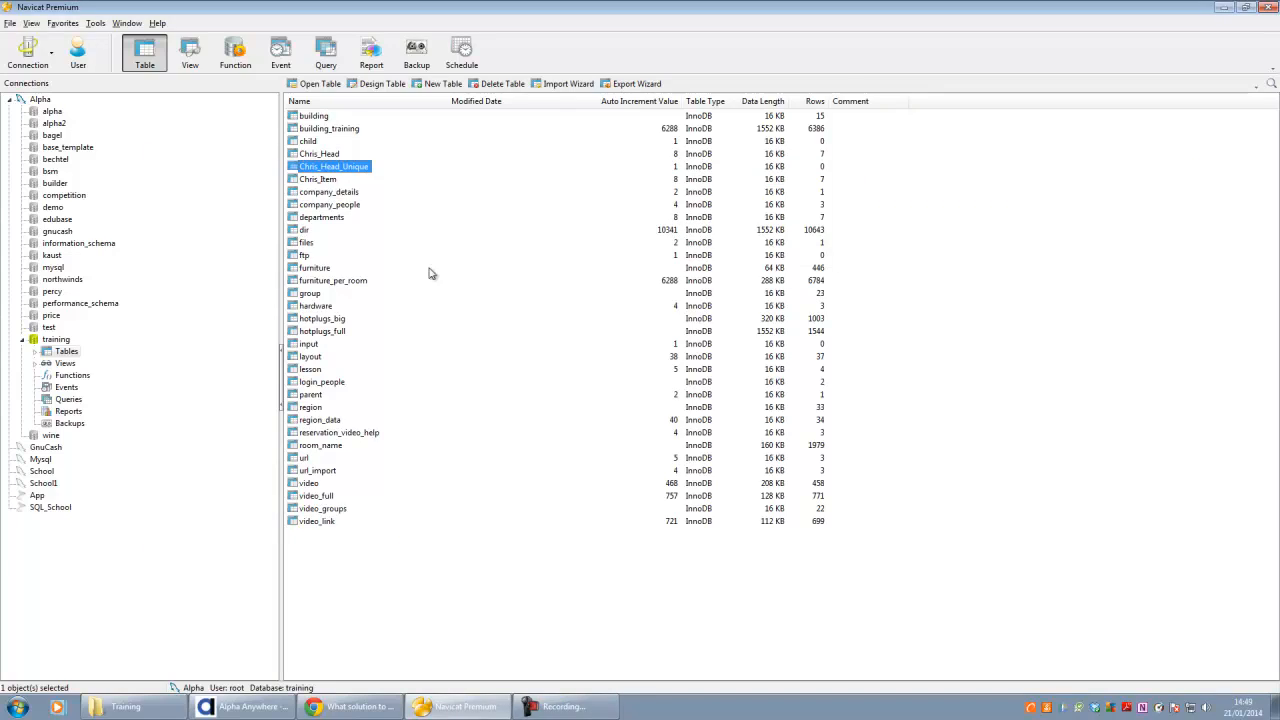